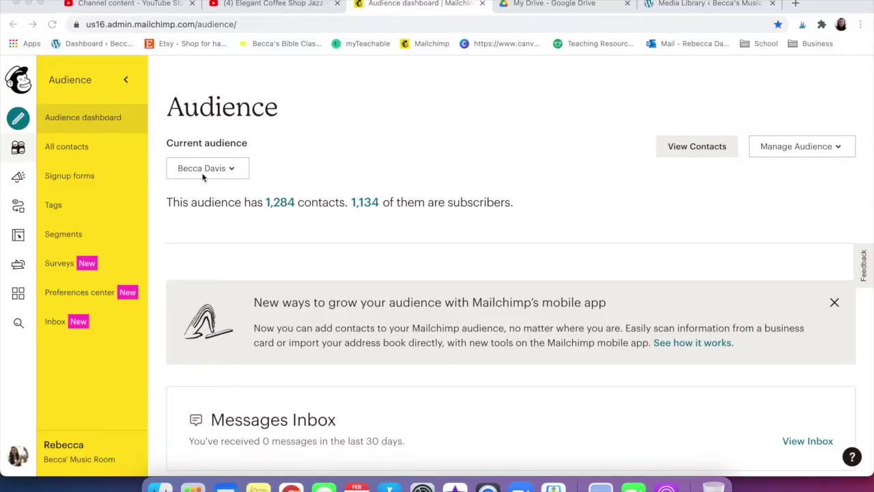
Start a new landing page campaign and name it "Youtube"
left_click(19, 119)
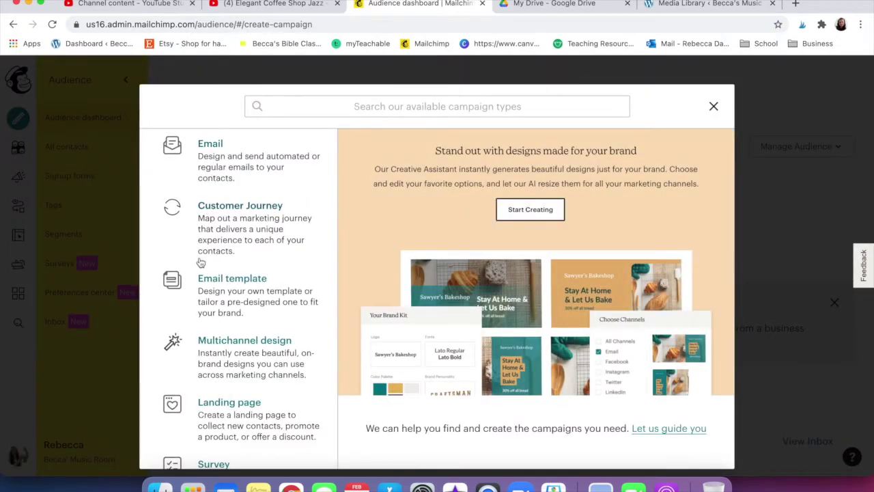
scroll(217, 311, "down", 3)
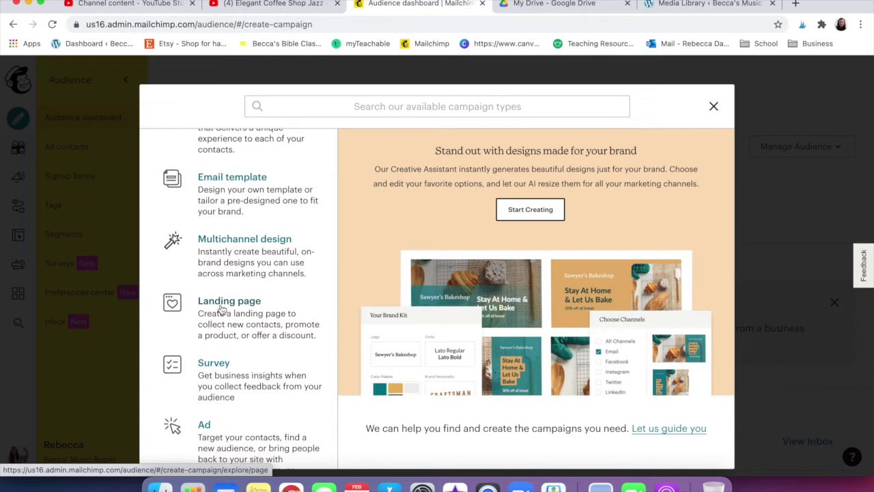
left_click(222, 309)
left_click(363, 261)
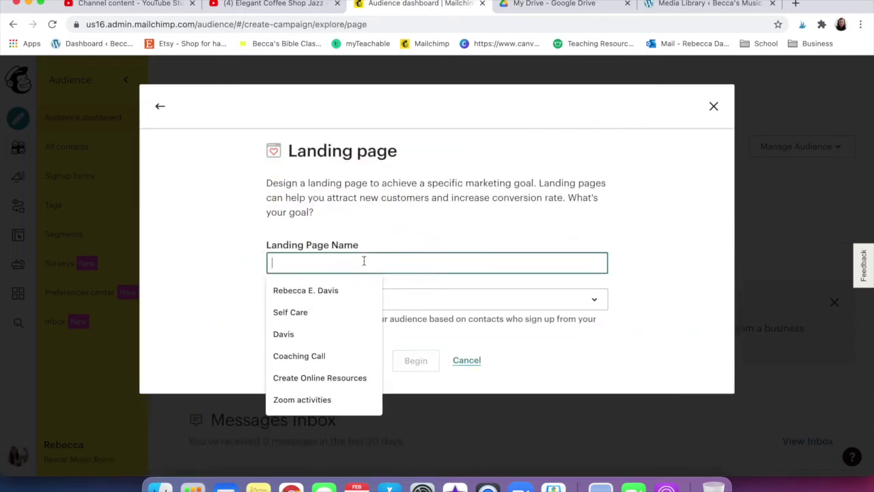
type("You")
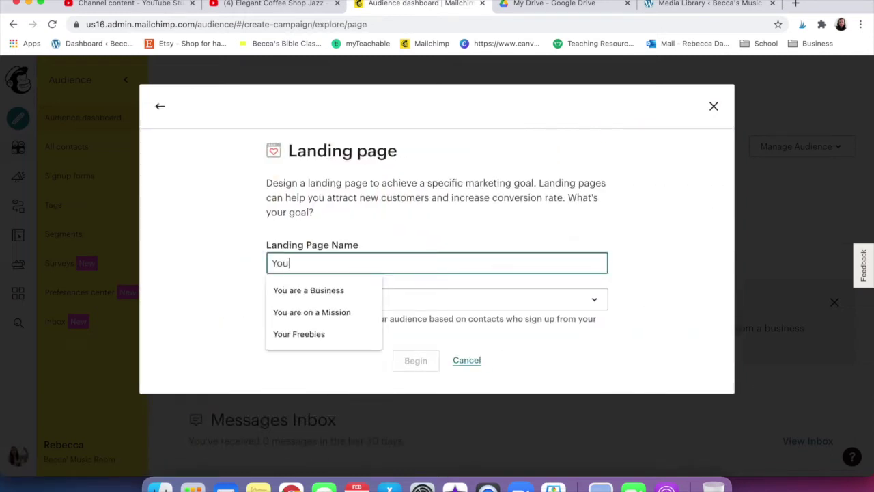
type("tube")
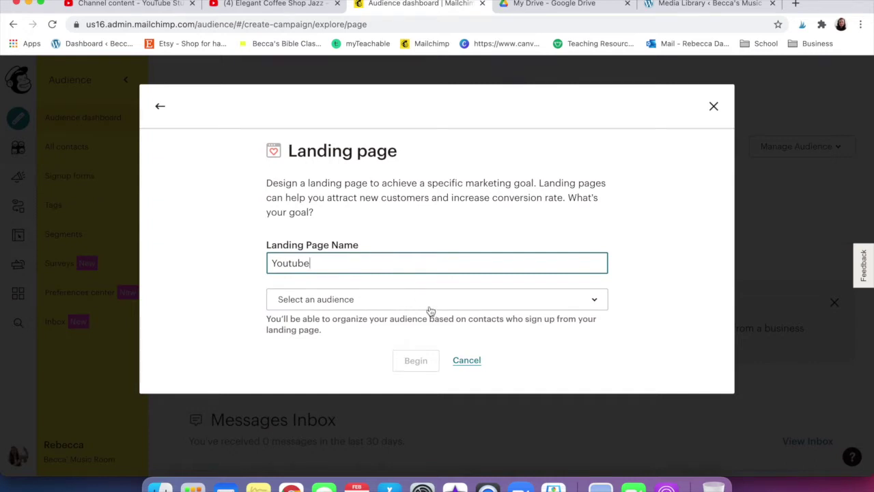
Assign the audience named after the account owner to the landing page and begin building it
left_click(429, 307)
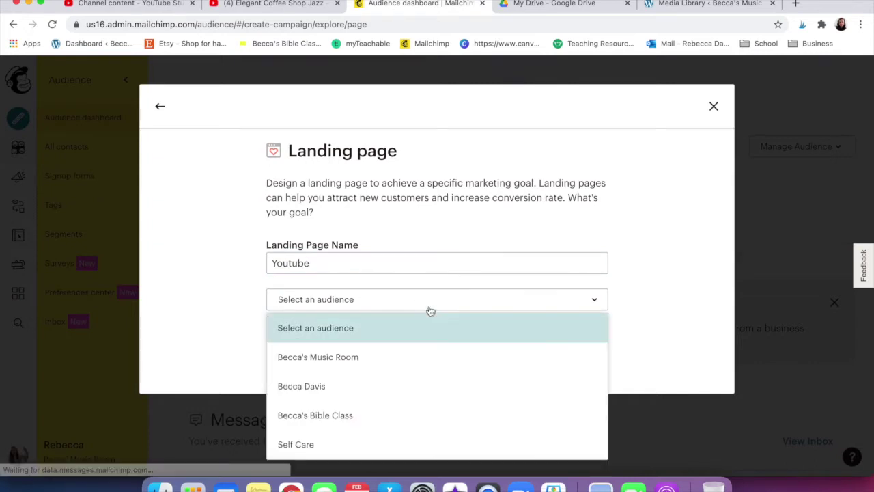
left_click(389, 387)
left_click(358, 303)
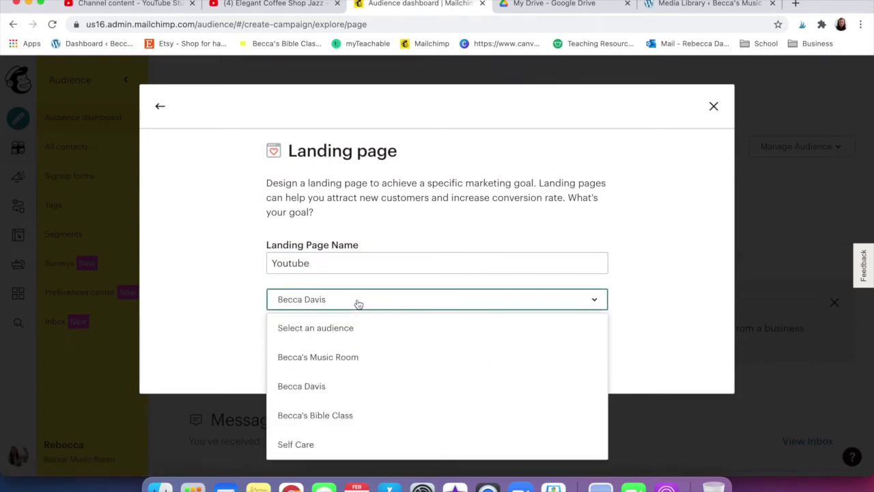
left_click(348, 394)
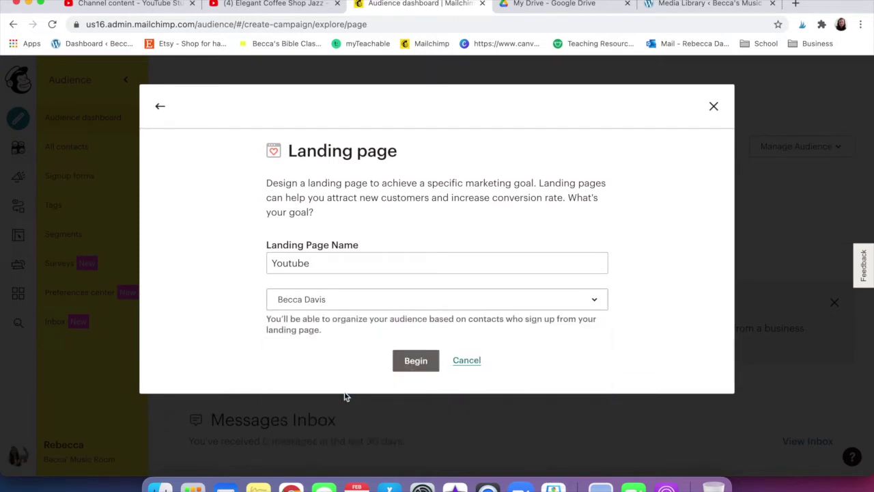
left_click(418, 360)
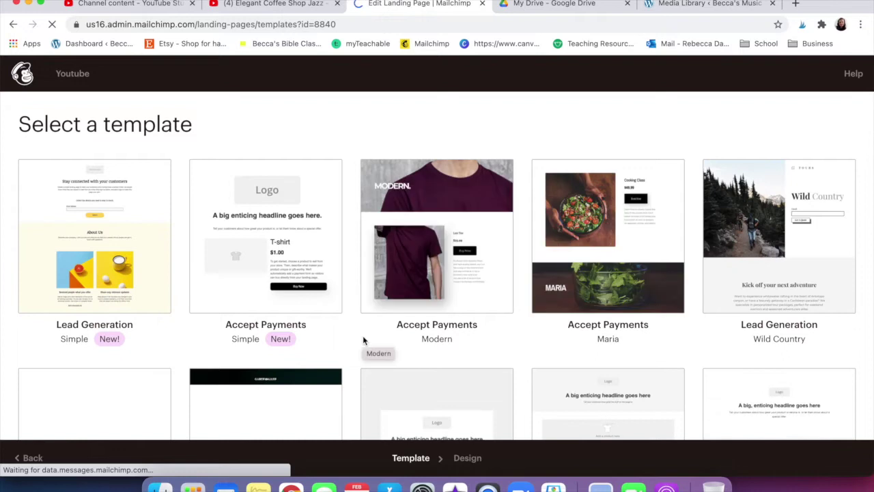
Browse the landing page templates and choose the Grow Your List template
scroll(348, 342, "down", 1)
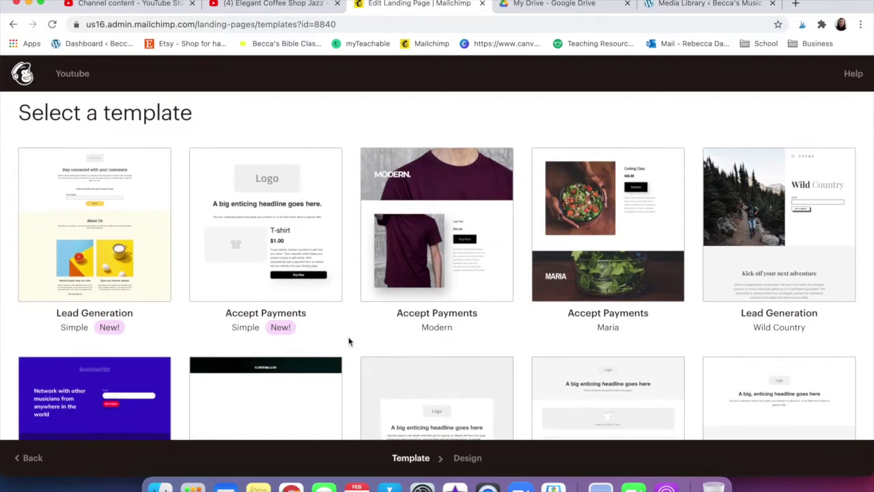
scroll(348, 342, "down", 1)
scroll(404, 335, "down", 5)
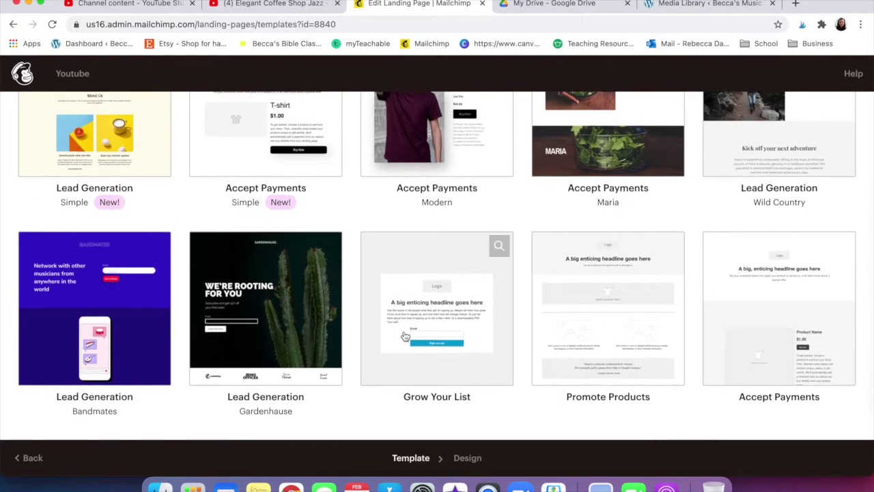
scroll(405, 335, "up", 6)
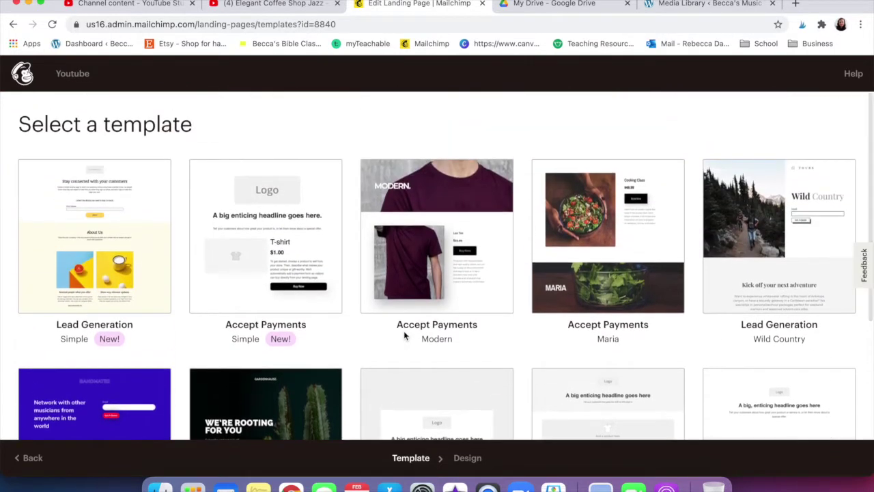
scroll(404, 331, "down", 4)
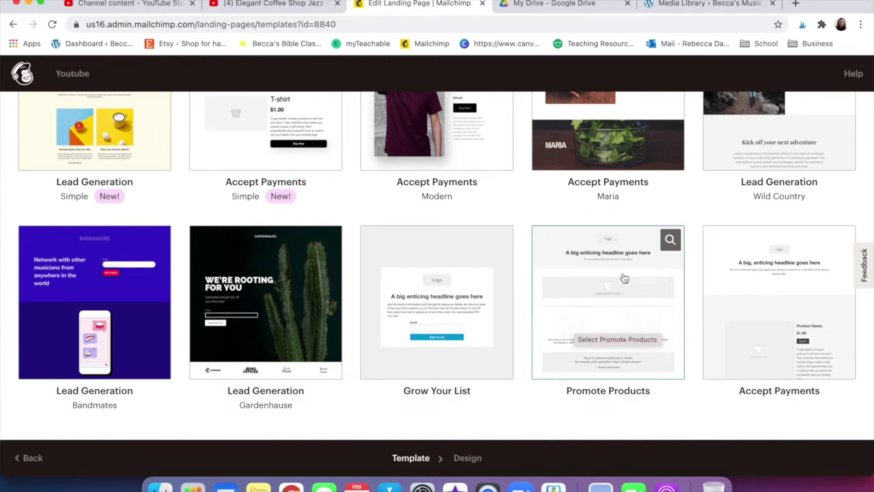
left_click(439, 304)
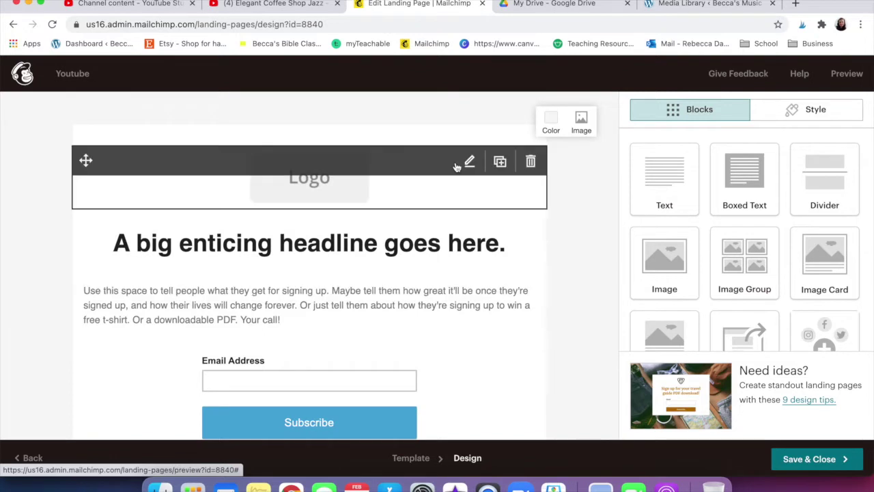
Replace the logo placeholder with the image IMG_1336.JPG and shrink its display size to slightly under half
left_click(469, 162)
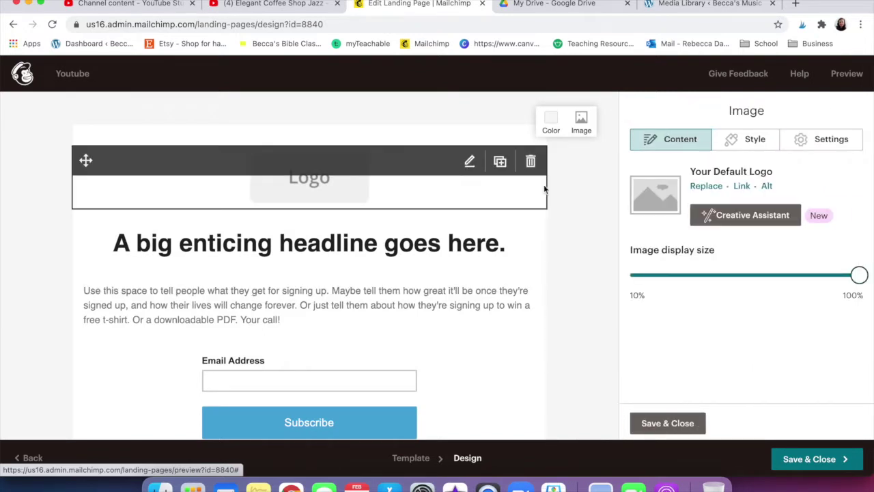
left_click(705, 189)
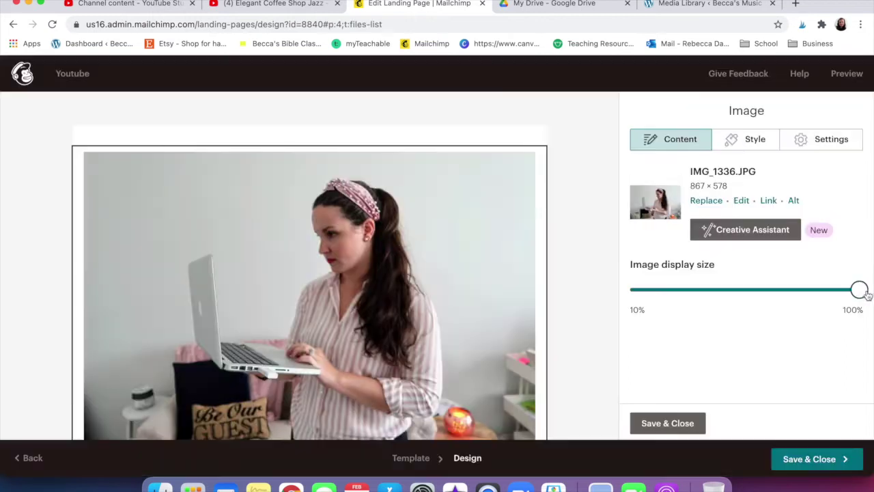
left_click_drag(848, 293, 719, 291)
Examine the headline's text editing options and the content blocks that can be added to the landing page
left_click(469, 320)
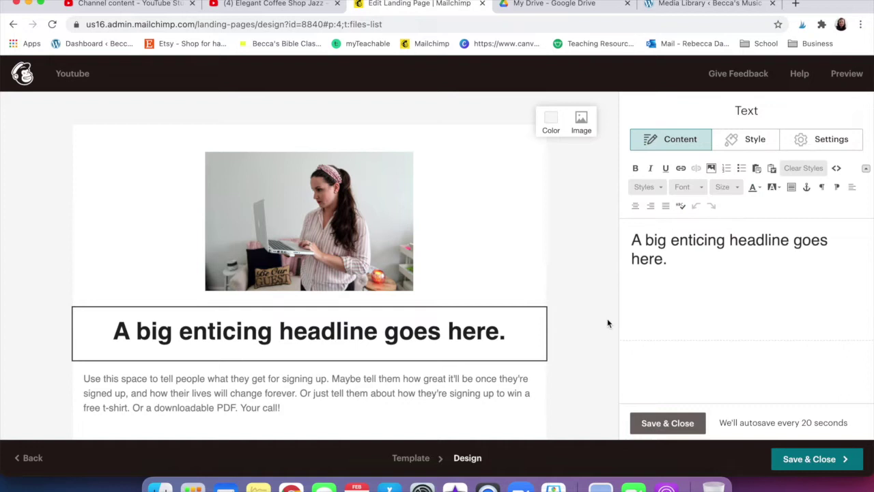
scroll(444, 364, "down", 2)
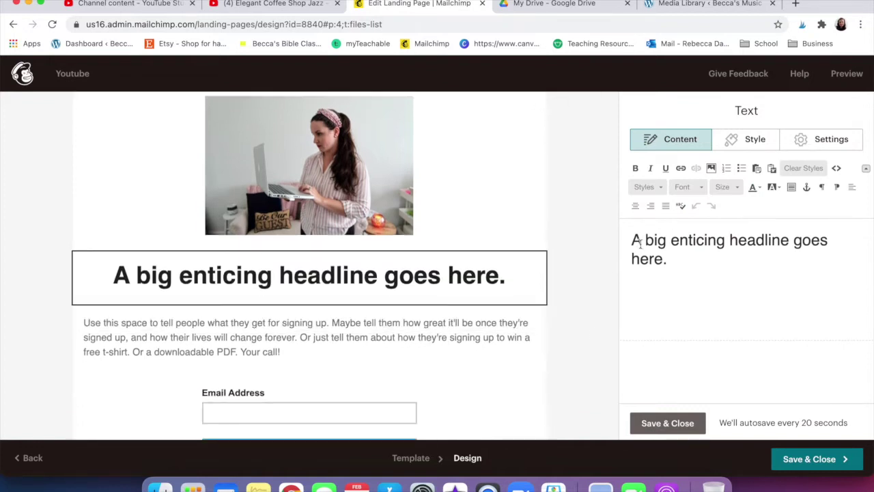
left_click(644, 423)
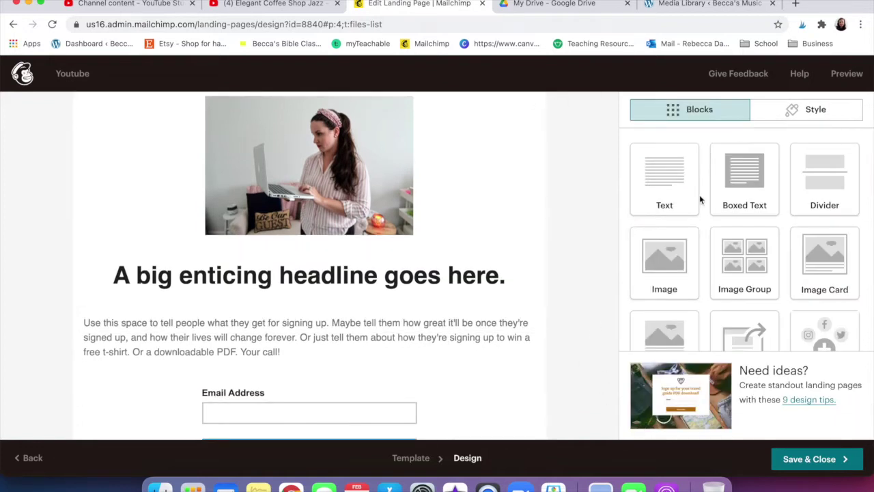
scroll(700, 195, "down", 2)
scroll(700, 194, "down", 1)
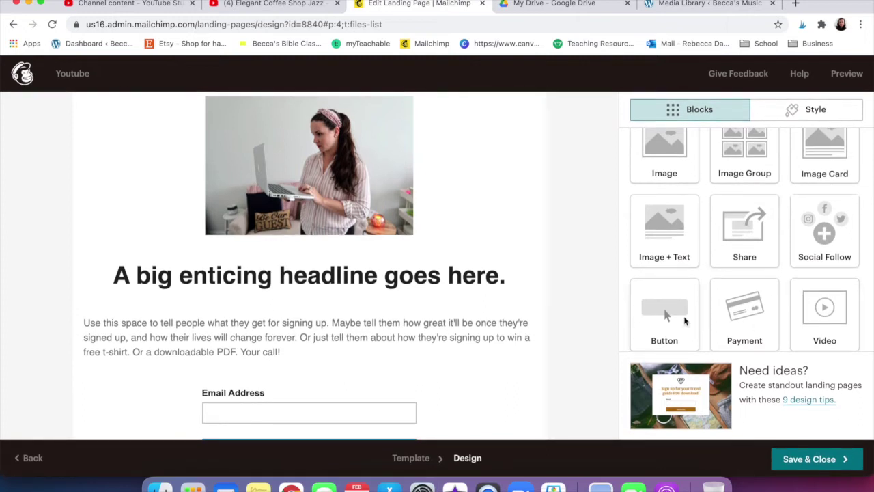
scroll(691, 196, "up", 2)
scroll(691, 196, "down", 2)
scroll(752, 246, "up", 3)
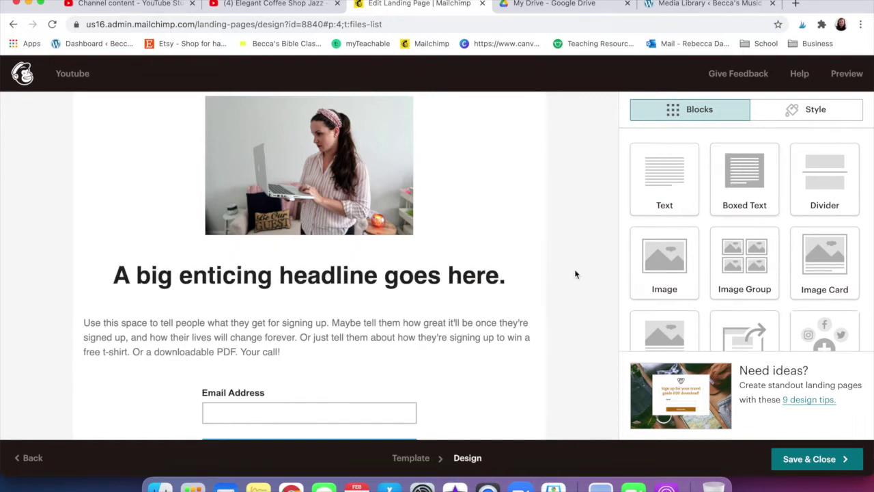
Replace the placeholder headline with "Want to take your shop to the next level? Start a YouTube channel!"
mouse_move(459, 329)
left_click(469, 280)
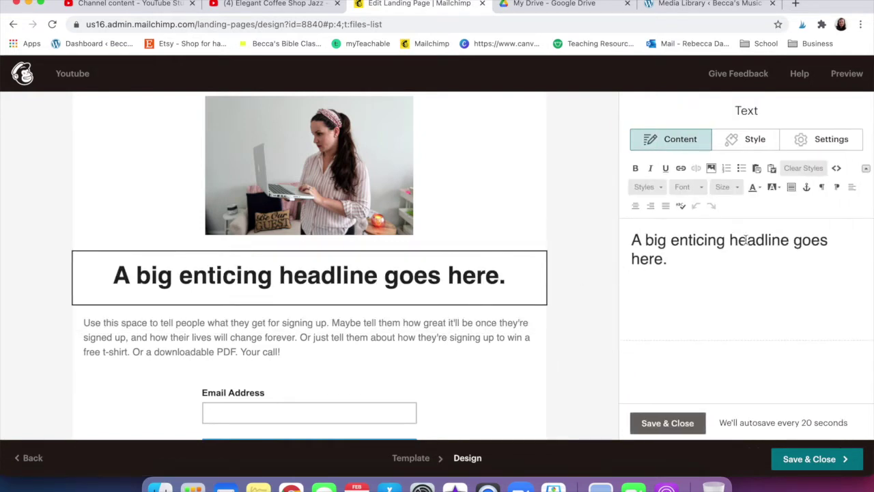
left_click_drag(707, 266, 597, 237)
type("Want to take your shop to the next level? Start a YouTube channel!")
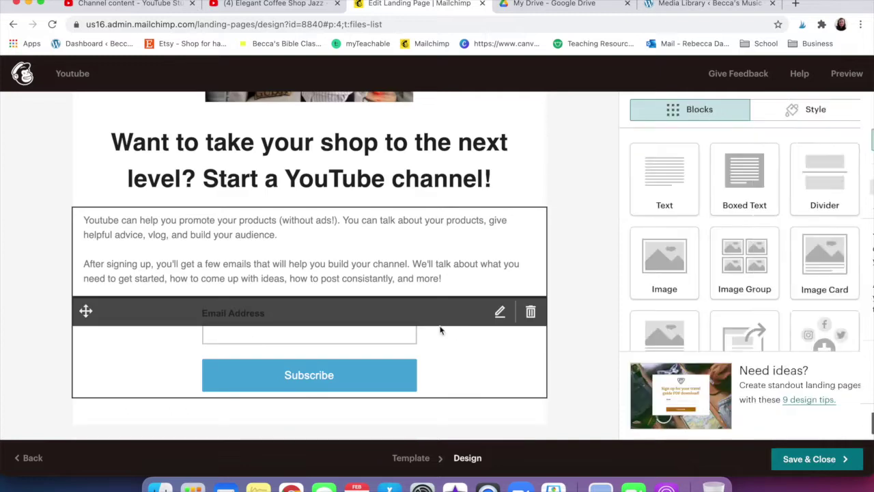
Add the First Name and Last Name fields to the signup form
left_click(440, 330)
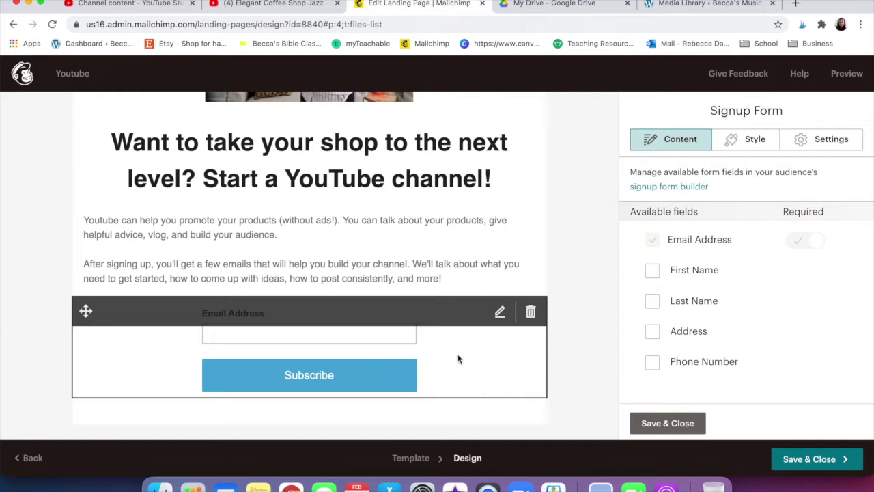
scroll(658, 282, "down", 1)
left_click(652, 244)
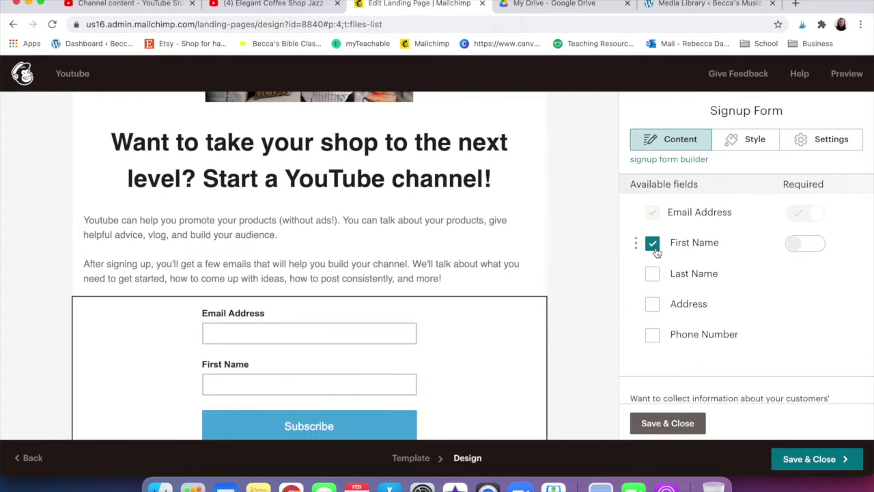
left_click(653, 273)
Change the signup form's button text to "Let's get started!"
scroll(664, 283, "down", 3)
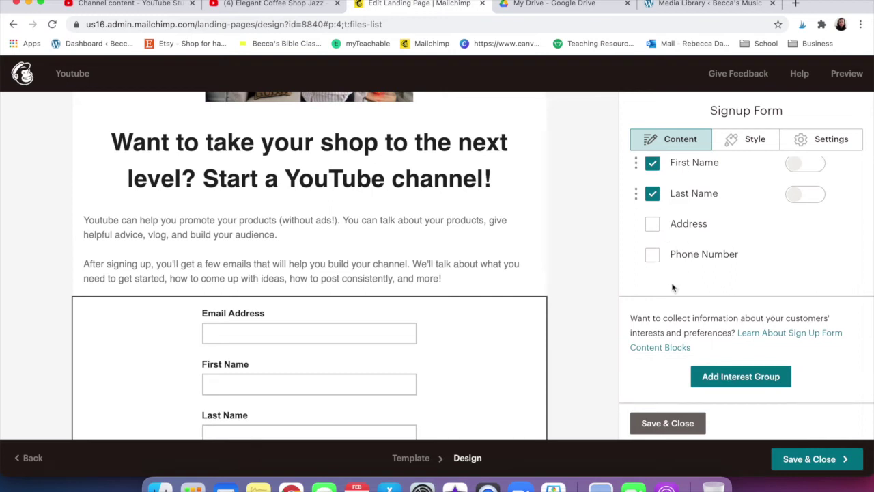
scroll(598, 310, "down", 5)
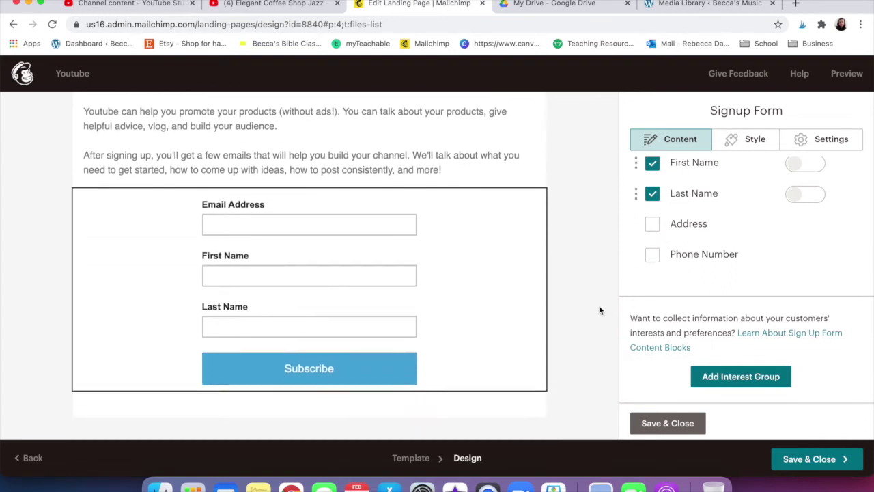
scroll(708, 265, "down", 6)
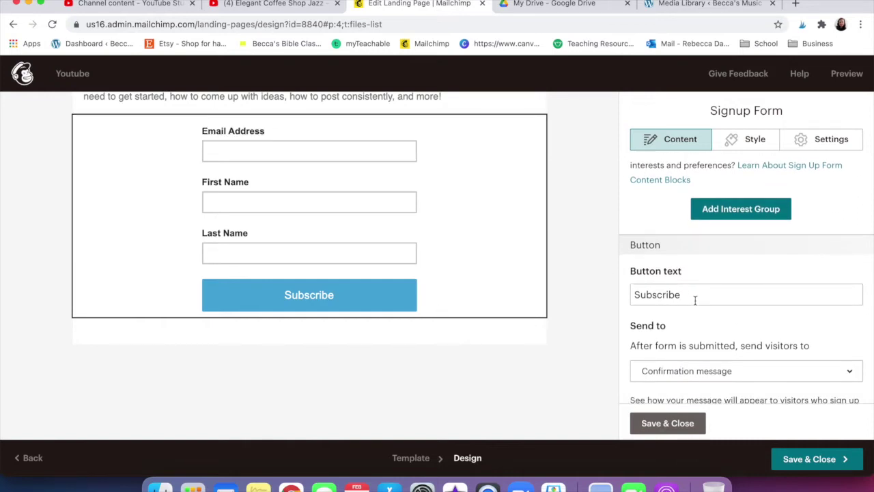
double_click(695, 297)
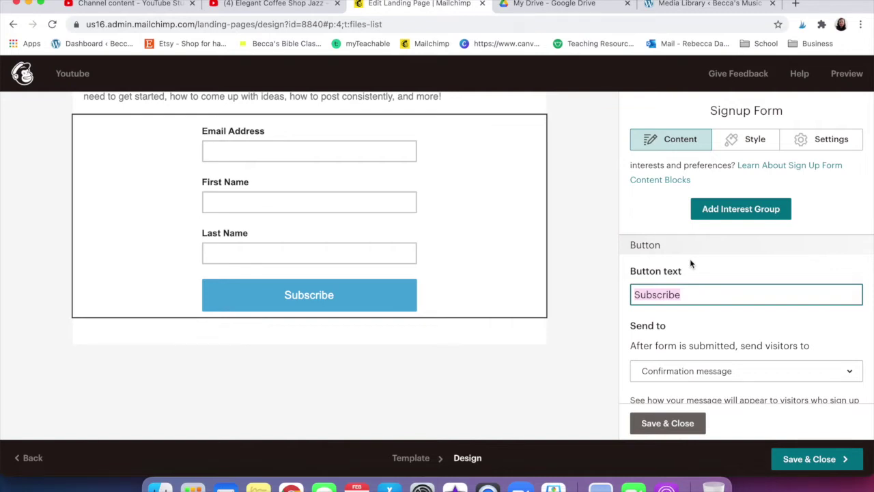
type("Let's get")
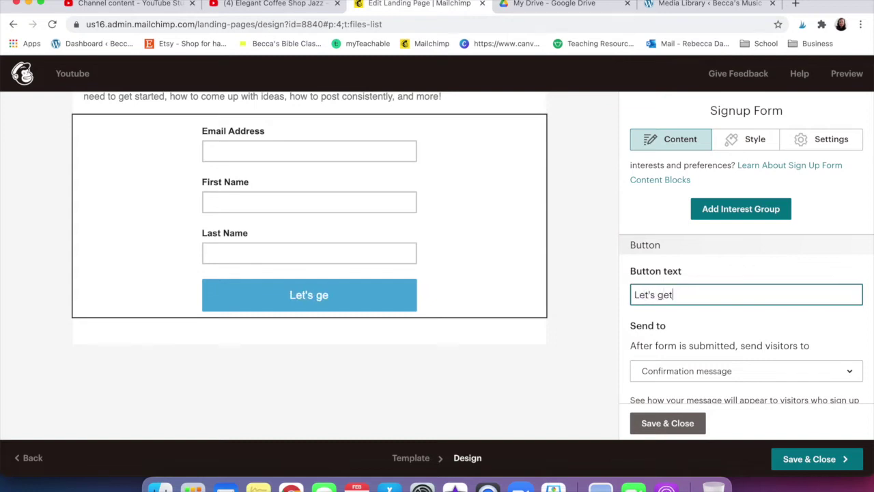
type(" started!")
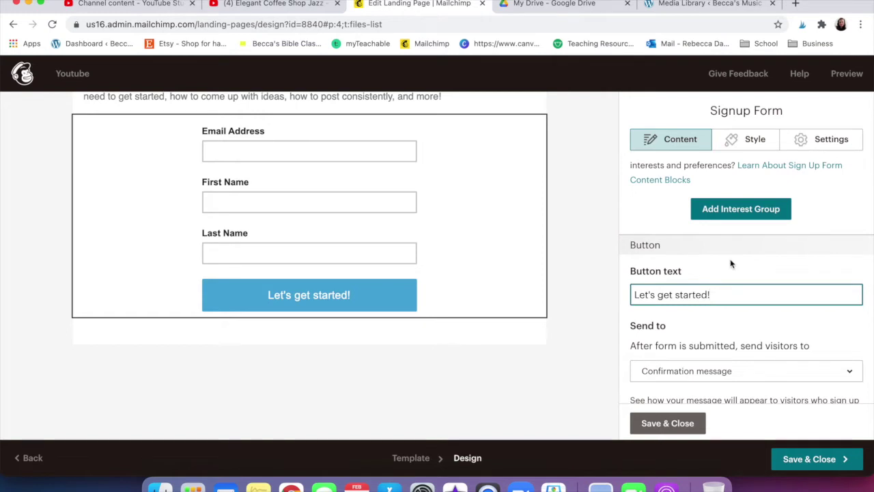
Examine the button's background colour options in the signup form's style settings
left_click(739, 145)
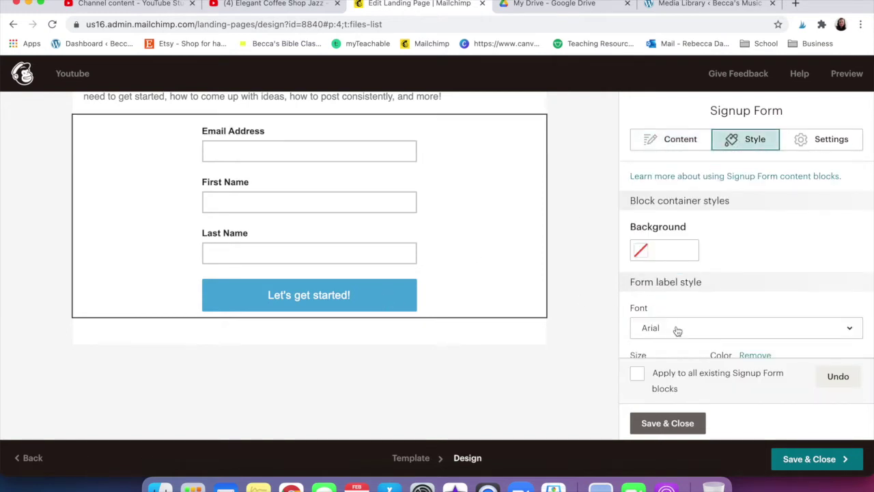
scroll(677, 331, "down", 10)
scroll(676, 331, "down", 10)
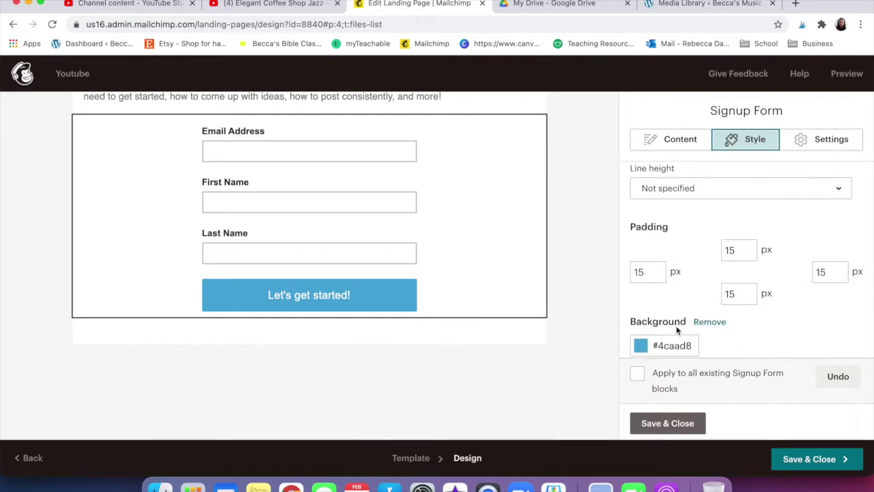
scroll(677, 330, "down", 2)
left_click(643, 273)
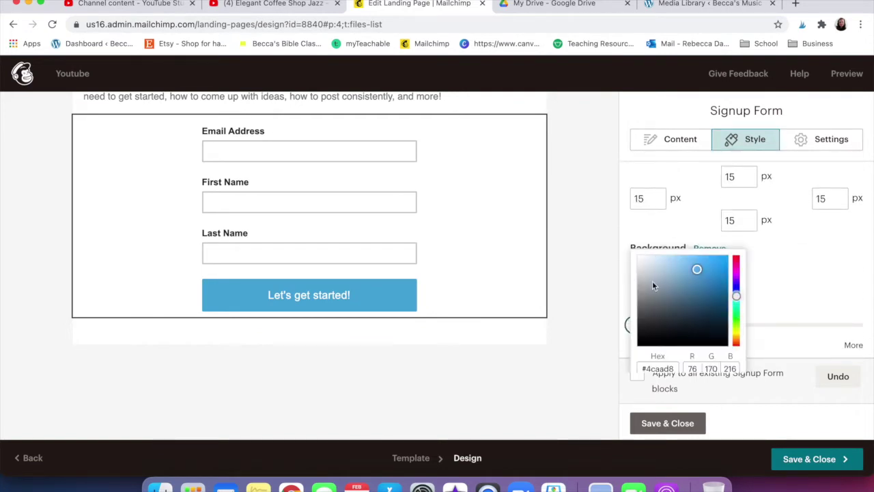
left_click(770, 304)
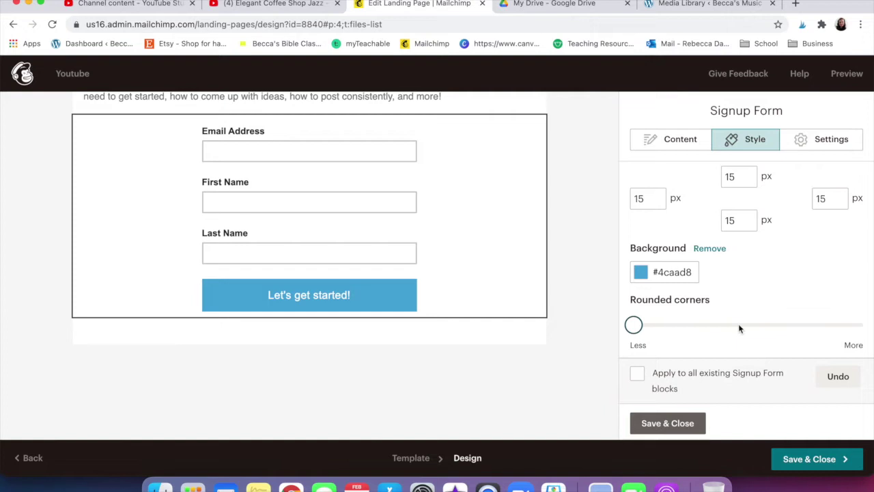
Round the corners of the signup form's button to about halfway between Less and More
left_click(739, 325)
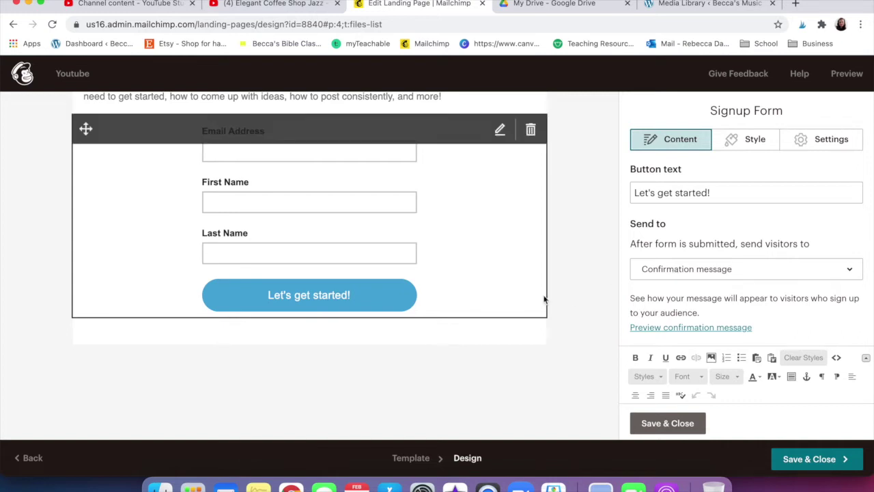
scroll(544, 299, "up", 10)
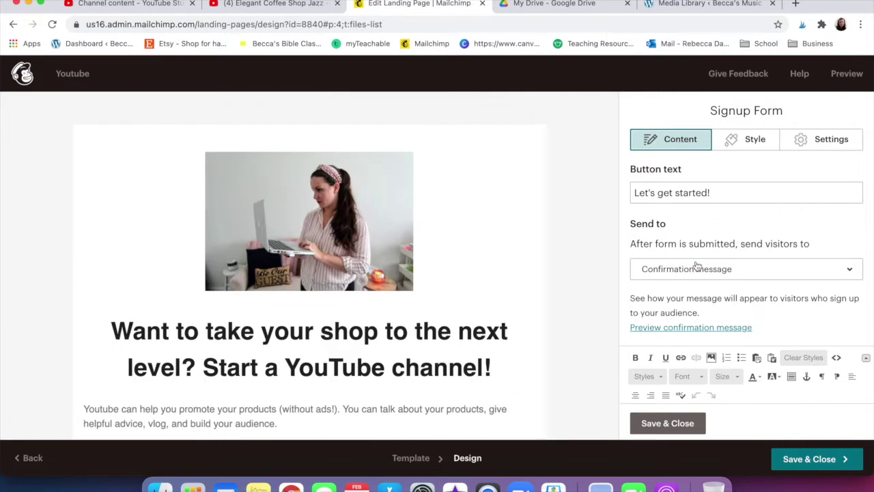
Switch to the WordPress media library and dismiss the MonsterInsights Pro notice
left_click(684, 6)
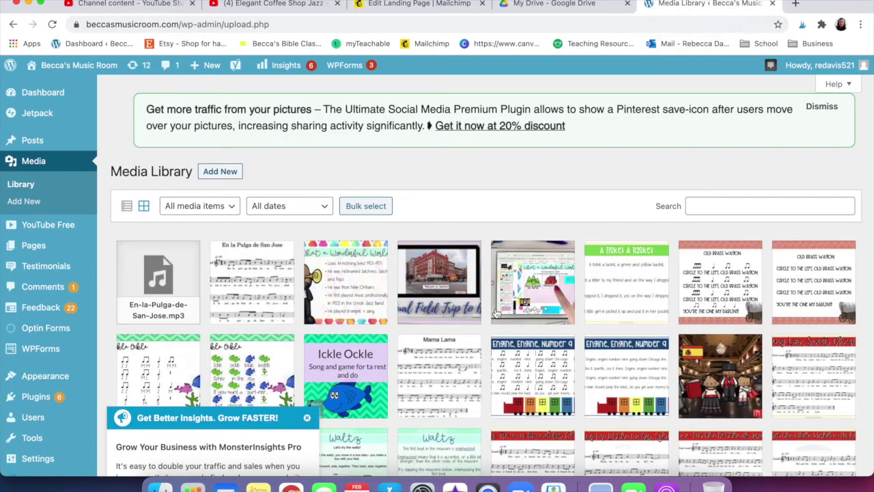
scroll(435, 325, "down", 3)
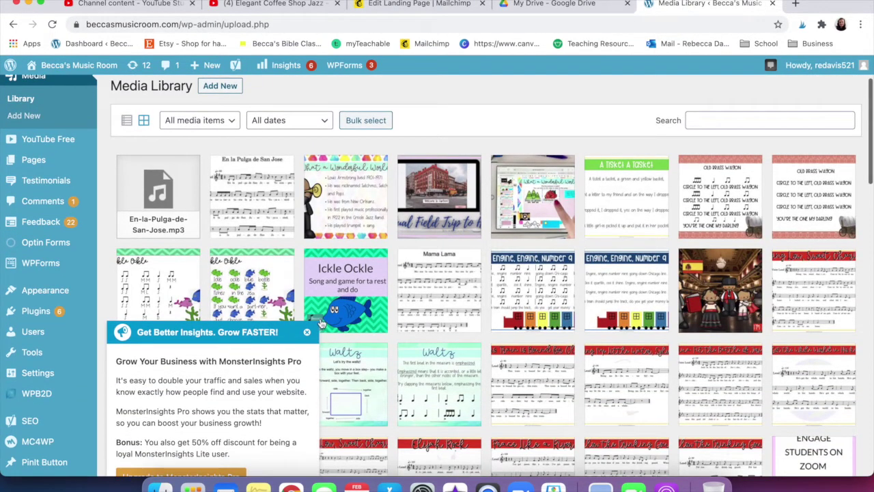
left_click(306, 332)
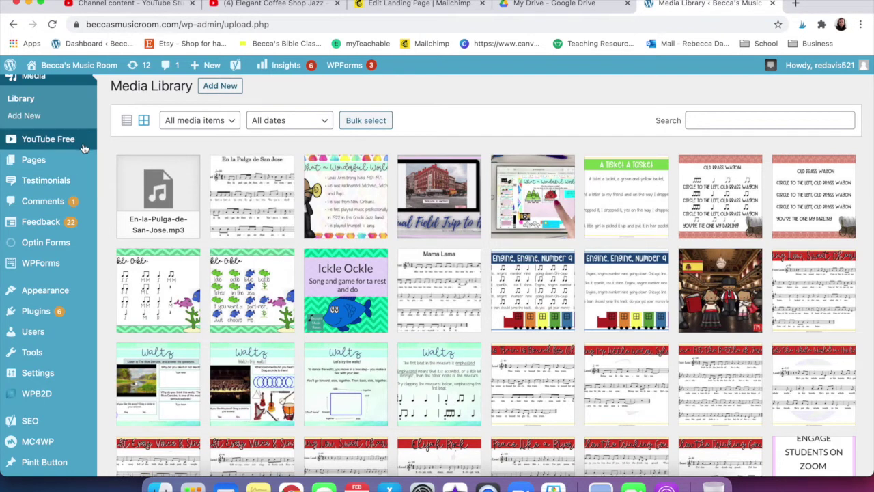
Find the PREVIEW-Virtual-Music-Lessons-ebook-1.pdf file in the media library and copy its file URL
scroll(41, 135, "up", 2)
scroll(172, 185, "down", 10)
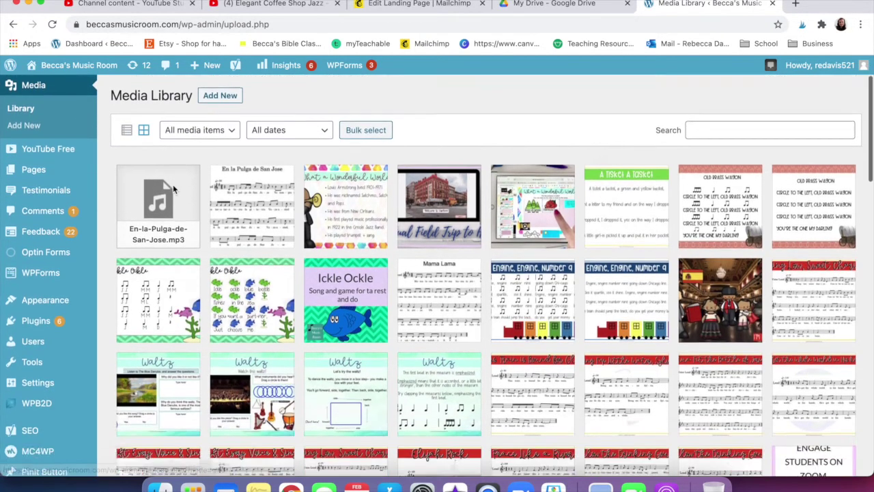
scroll(173, 191, "down", 13)
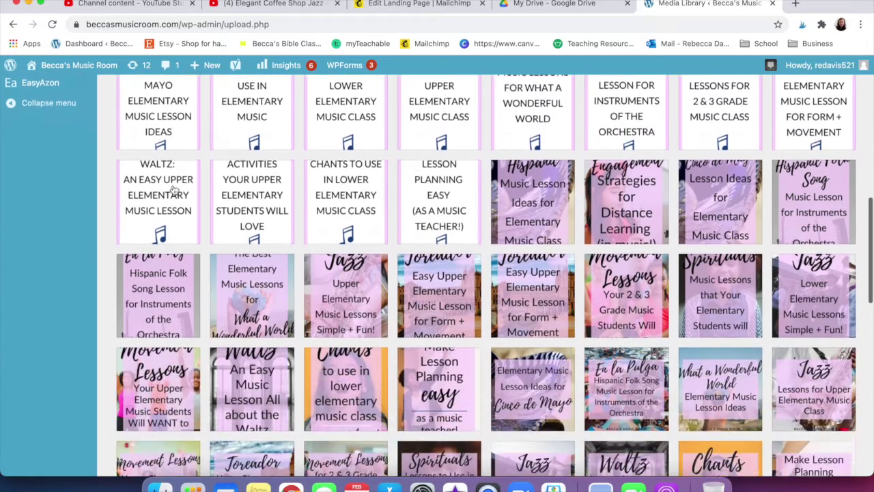
scroll(172, 190, "down", 6)
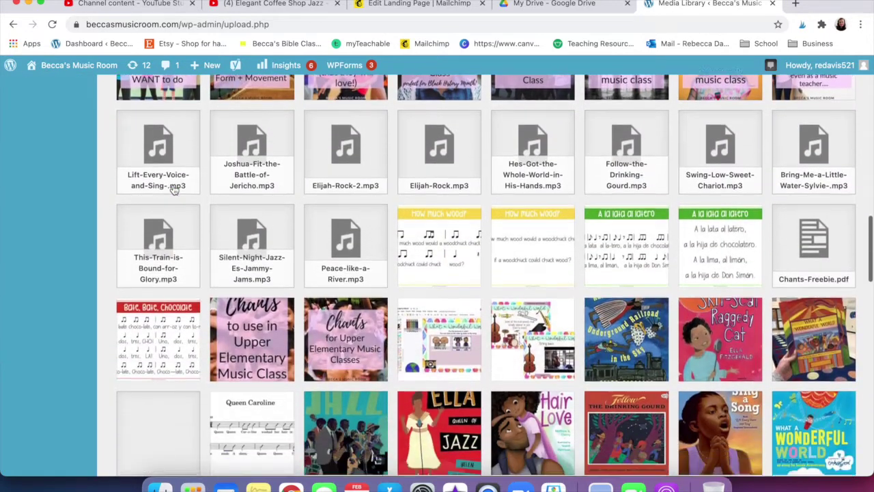
scroll(174, 189, "down", 13)
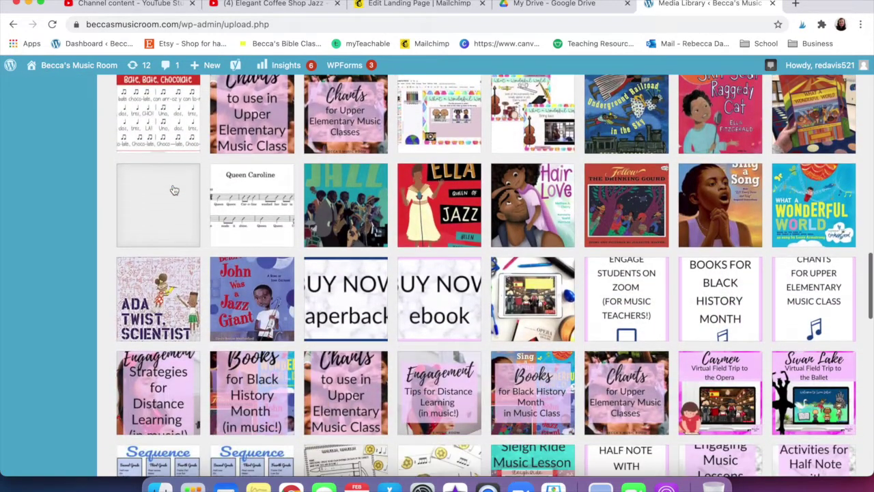
scroll(174, 190, "down", 11)
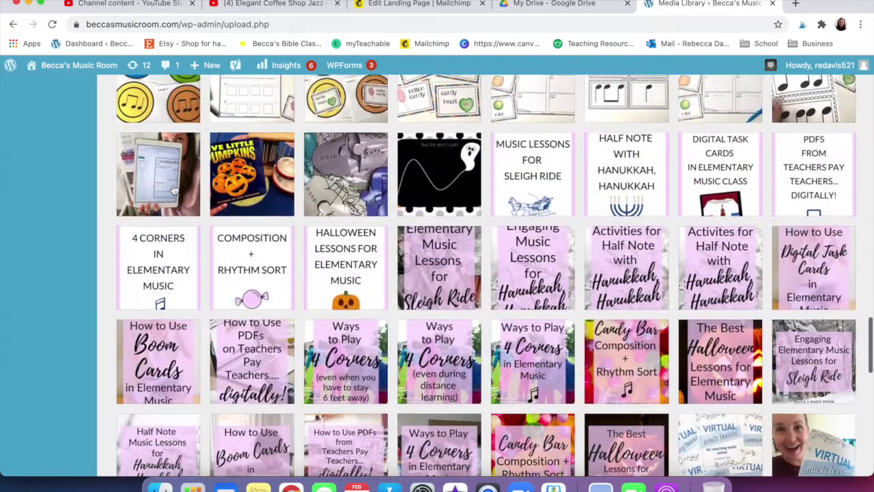
scroll(174, 190, "down", 6)
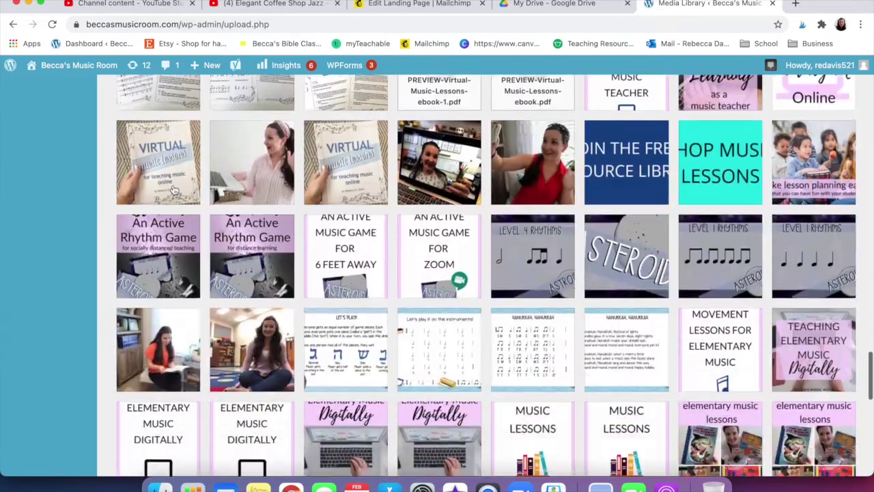
scroll(373, 153, "up", 3)
left_click(456, 170)
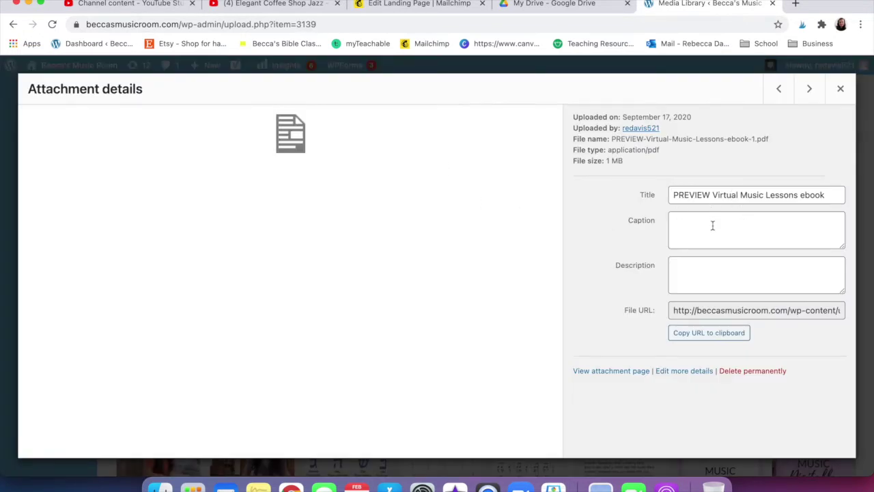
left_click(695, 334)
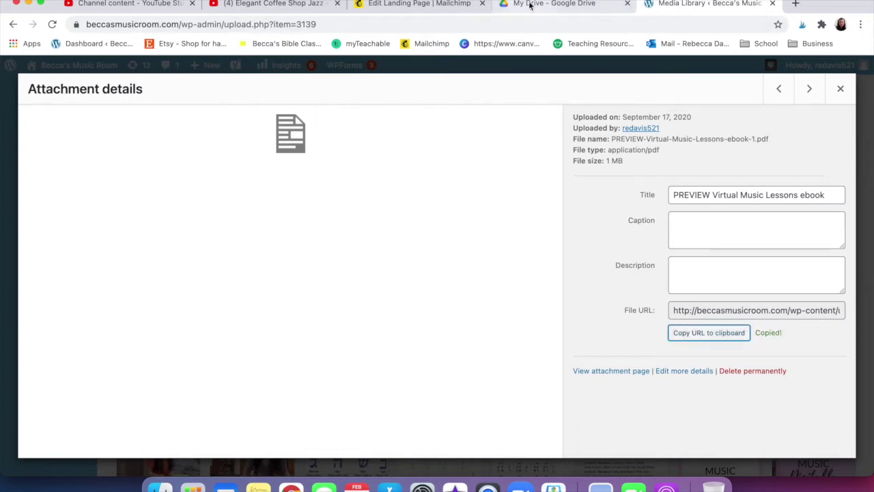
Return to the Mailchimp landing page and set the signup form to send visitors to a web address after submission
left_click(420, 4)
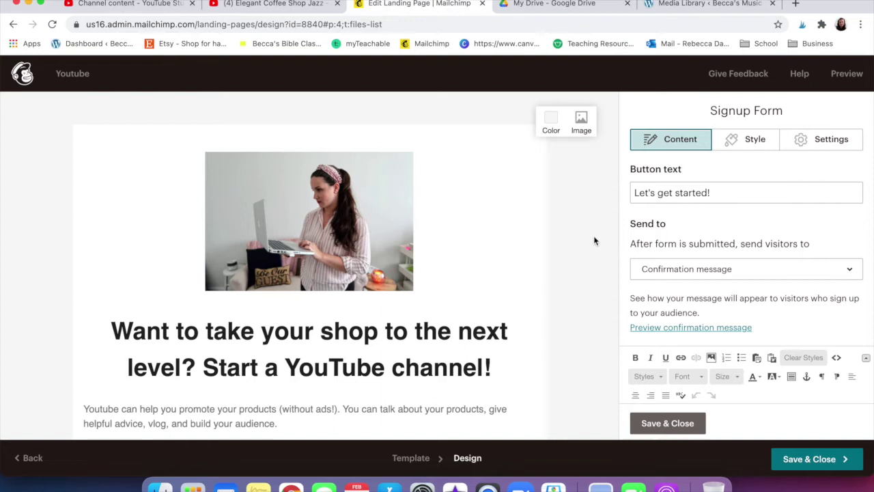
left_click(665, 272)
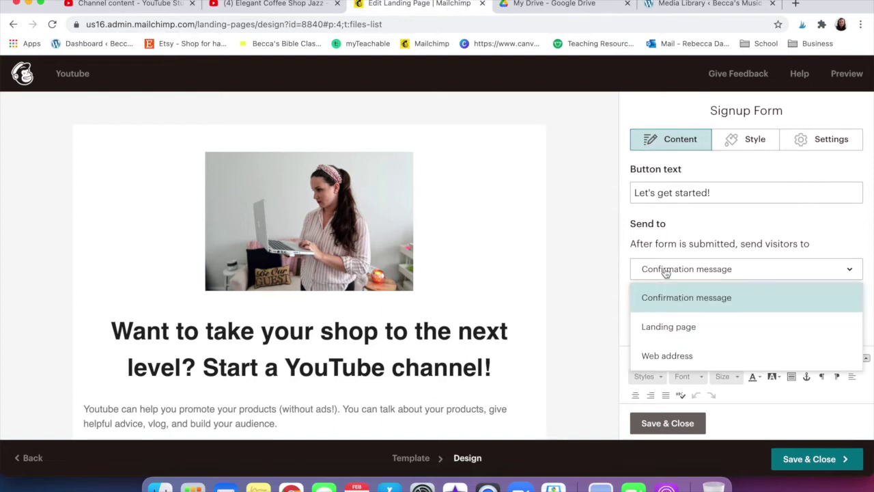
left_click(669, 365)
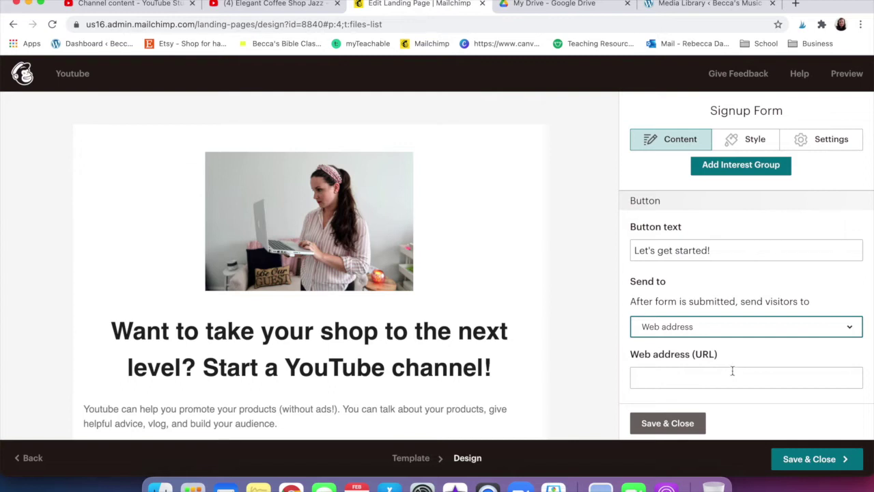
Open Forest Virtual Field Trip from Google Drive, share it with anyone with the link, and copy the link
left_click(599, 6)
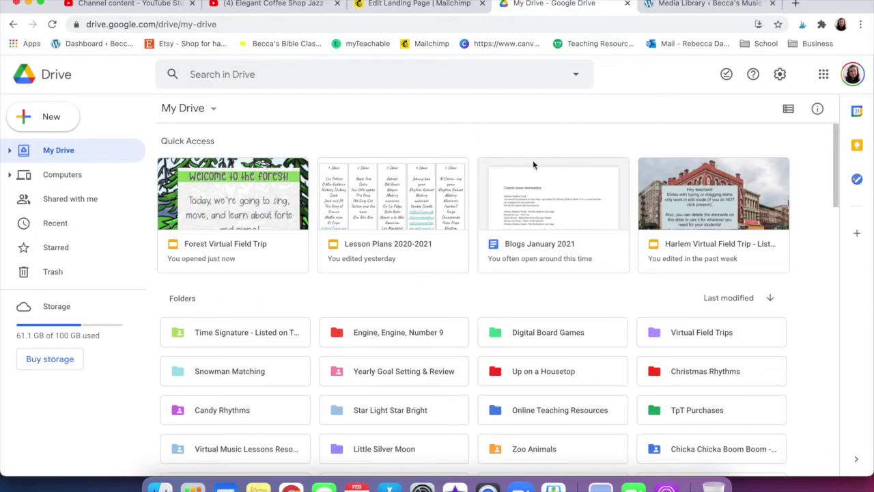
double_click(266, 186)
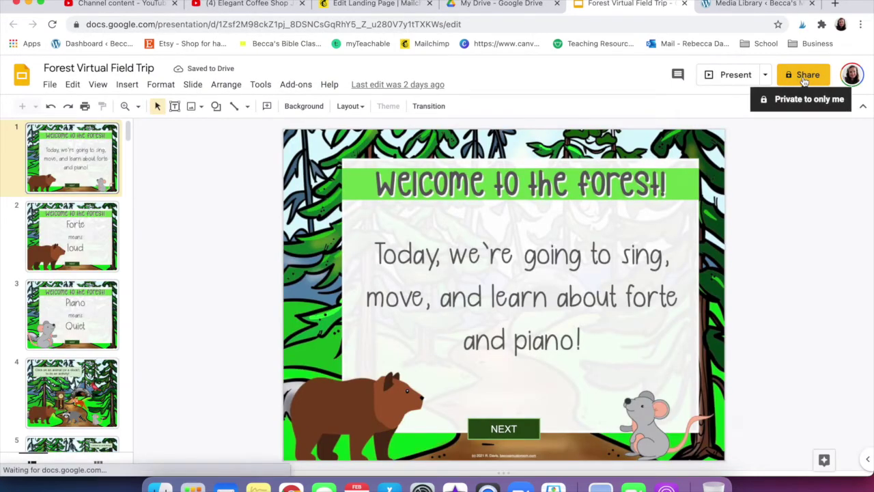
left_click(803, 78)
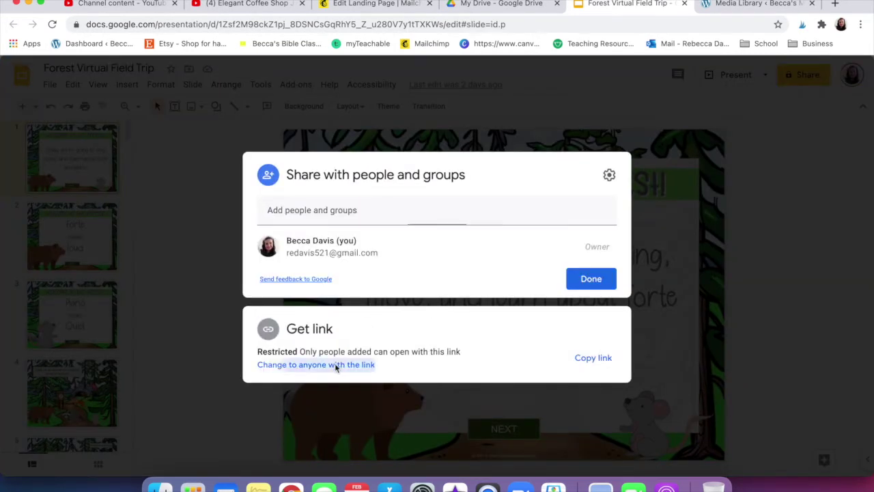
left_click(336, 364)
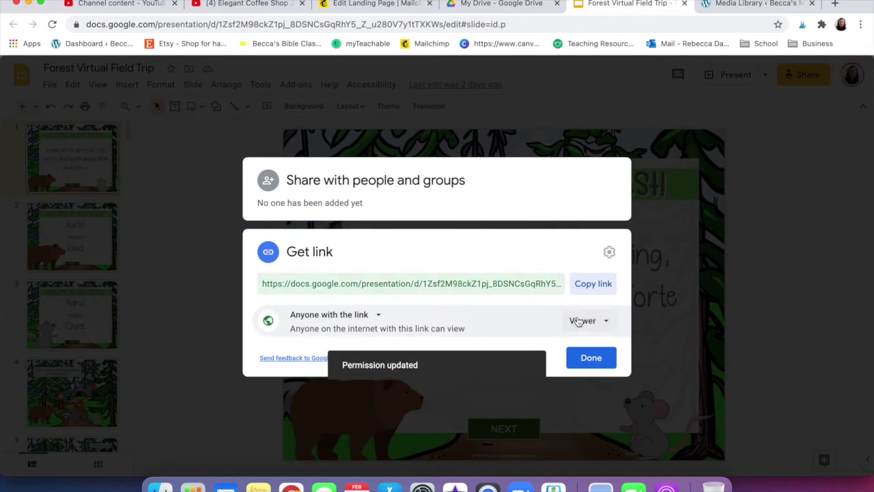
left_click(593, 286)
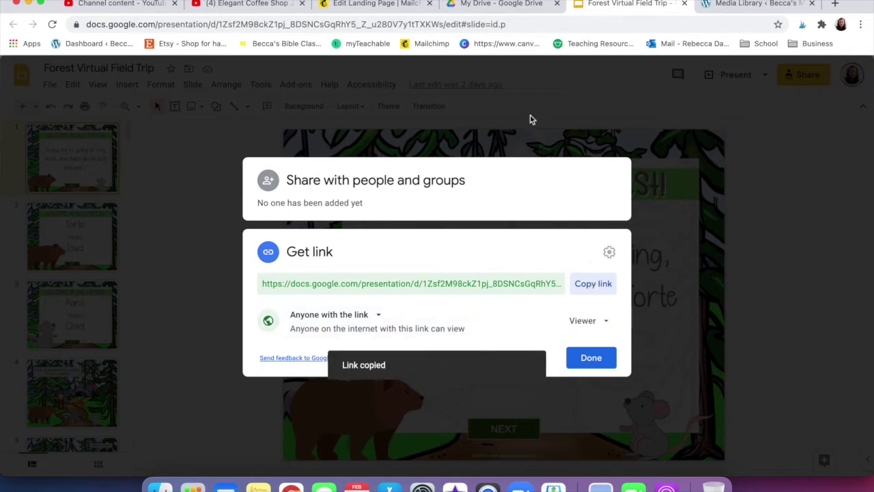
Paste the copied presentation link as the signup form's web address in Mailchimp
left_click(383, 4)
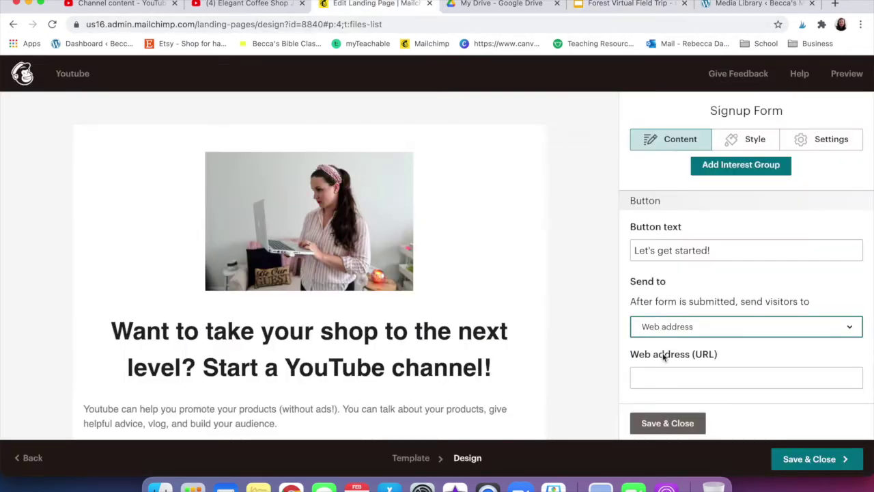
left_click(662, 372)
key("super+v")
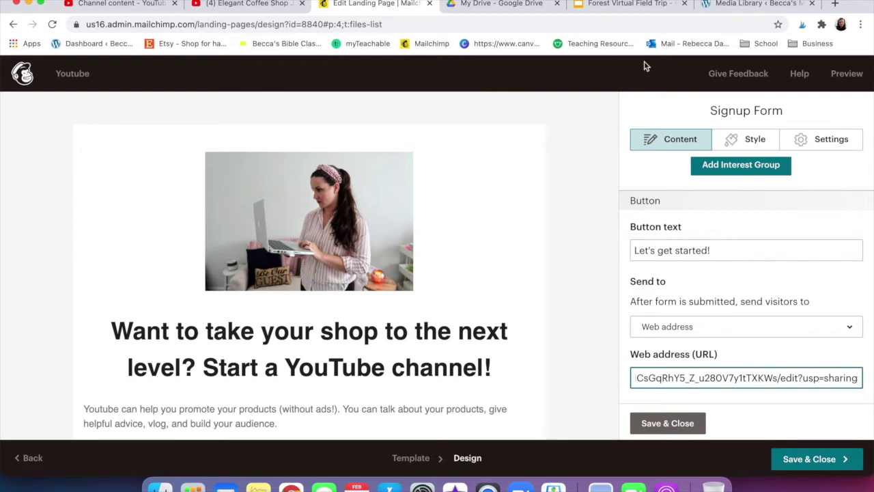
Close the presentation's sharing dialog and look through its slides up to the Grizzly Bear activity with the movable forte and piano pieces
left_click(642, 6)
left_click(647, 156)
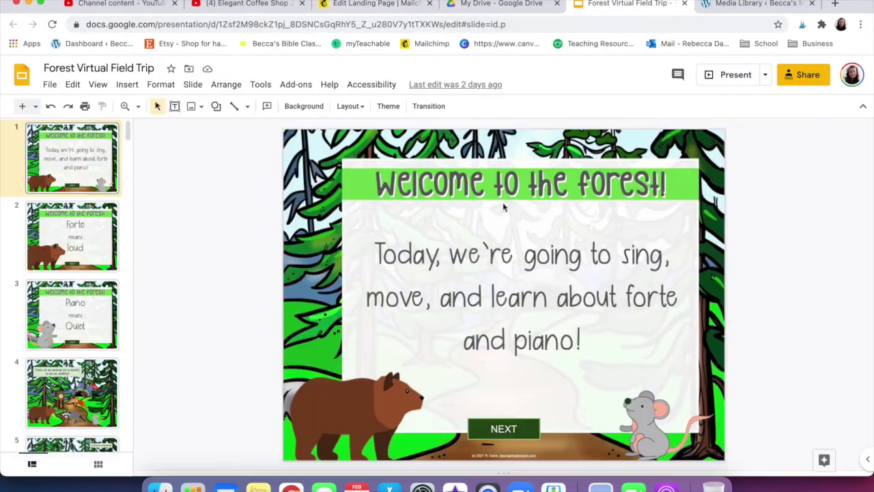
left_click(95, 240)
key("Down")
key("Down")
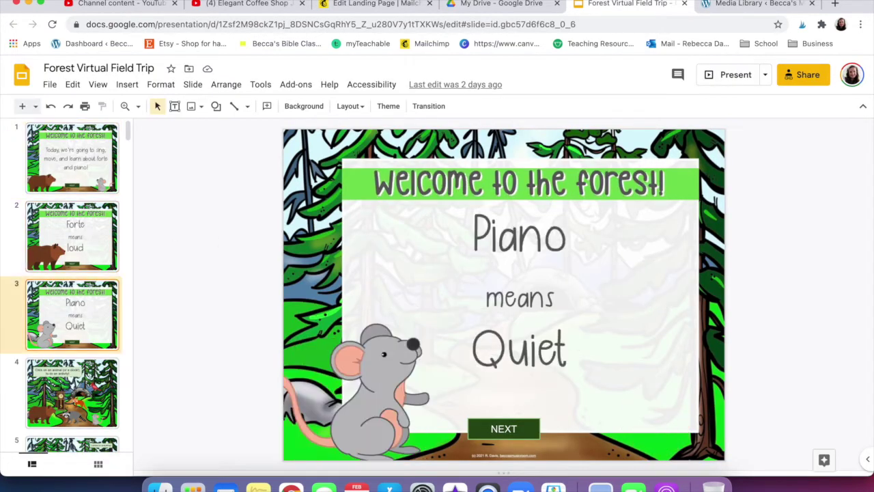
key("Down")
key("Down")
key("Down")
key("Down")
key("Down")
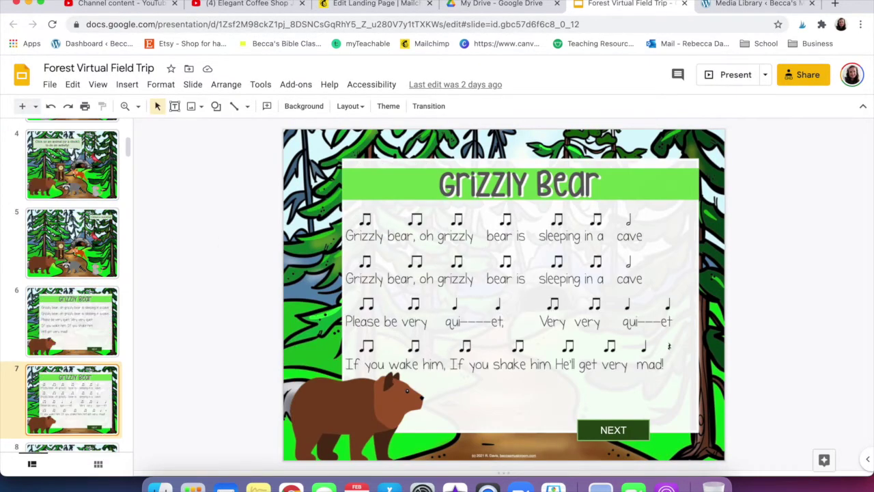
key("Up")
left_click(63, 389)
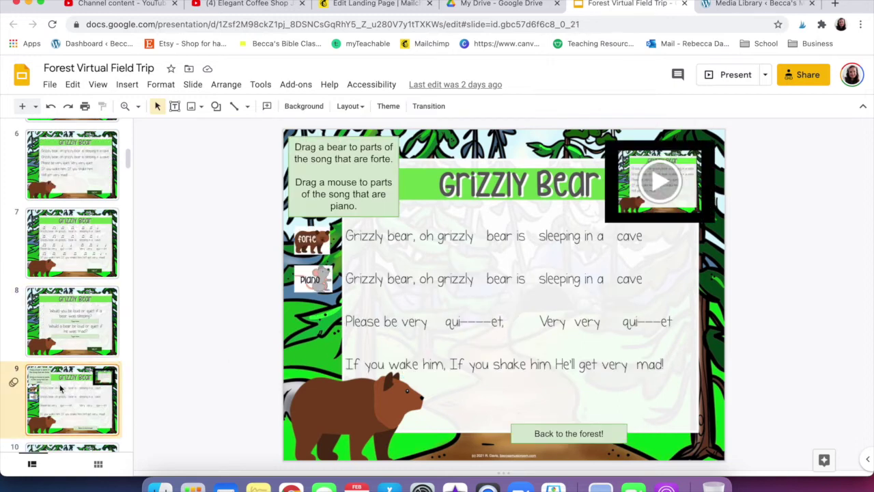
left_click(312, 248)
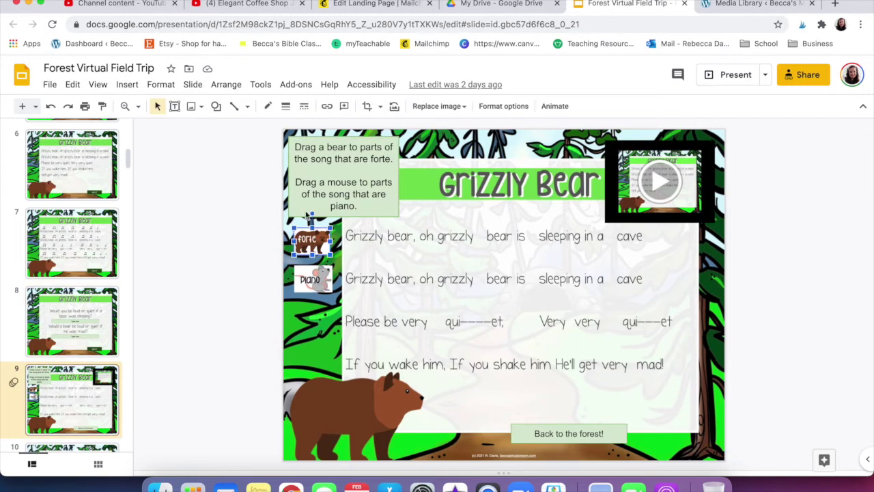
In Mailchimp, replace the "edit?usp=sharing" ending of the signup form's web address with "copy"
left_click(372, 4)
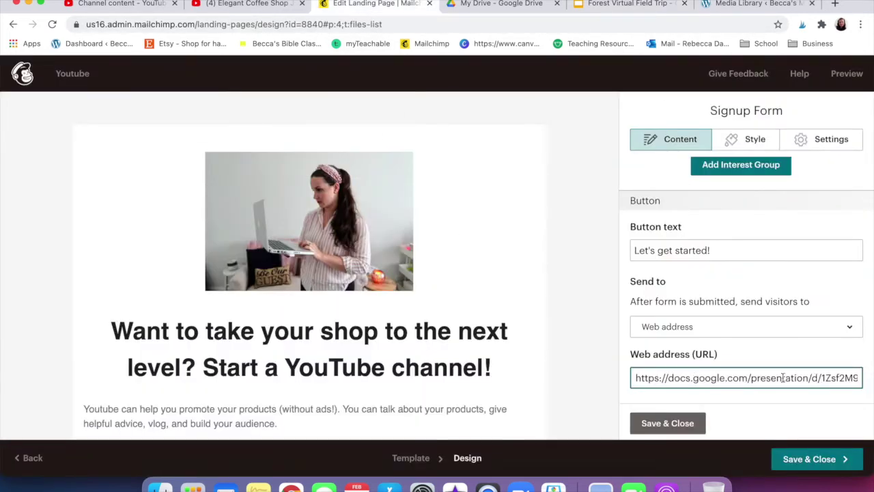
left_click(857, 377)
key("super+Right")
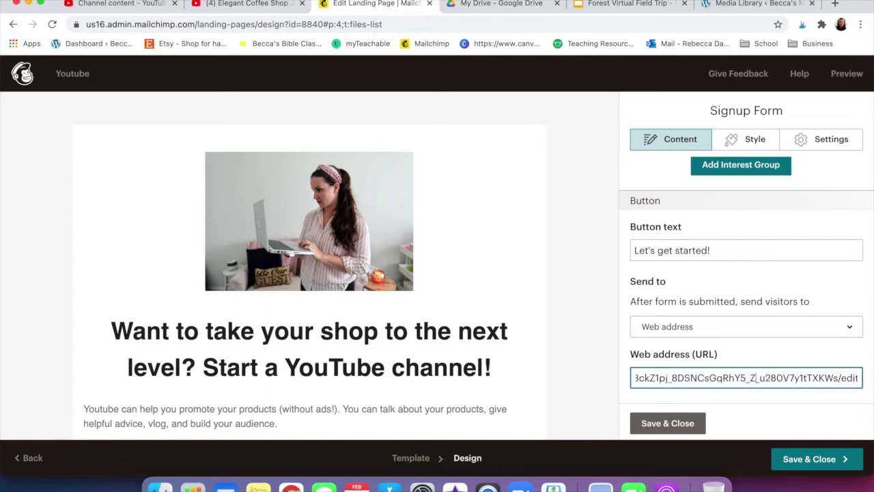
key("super+Right")
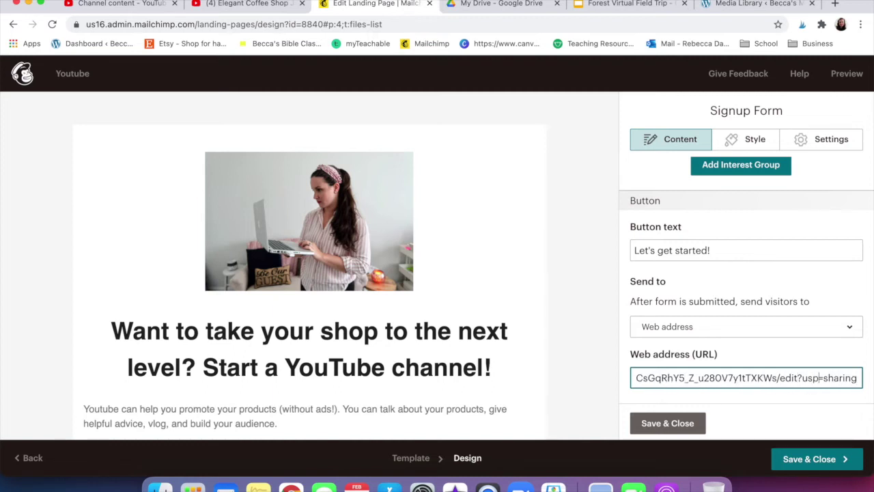
key("Left")
key("Left")
key("Left")
key("Left")
key("Left")
key("Left")
key("Left")
key("Left")
key("Left")
key("Left")
key("Left")
key("Left")
key("Left")
key("Left")
key("Left")
key("Left")
key("Left")
key("Left")
key("Left")
key("Left")
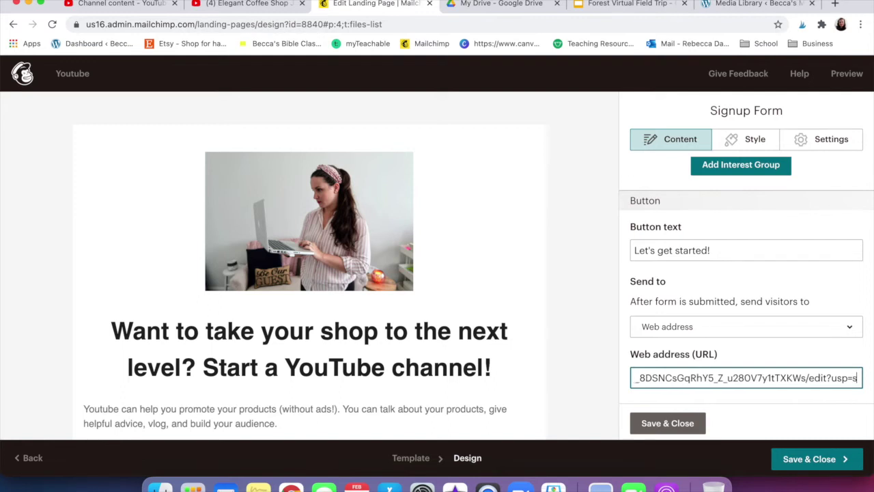
key("BackSpace")
key("BackSpace")
key("BackSpace")
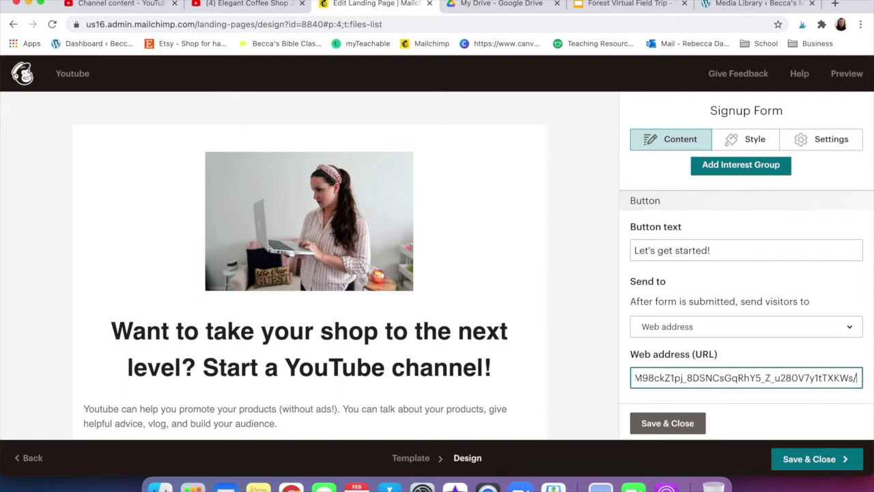
type("copy")
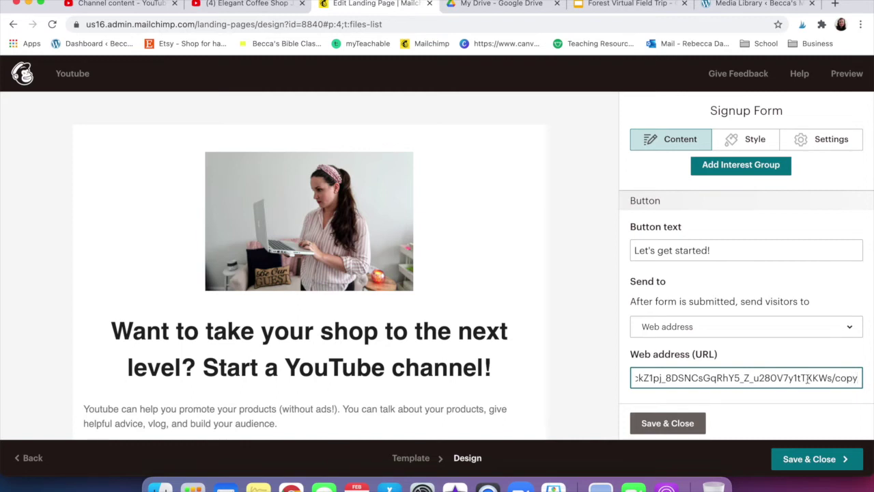
Copy the signup form's full web address and open it in a new browser tab to check the copy link
left_click_drag(860, 382, 631, 377)
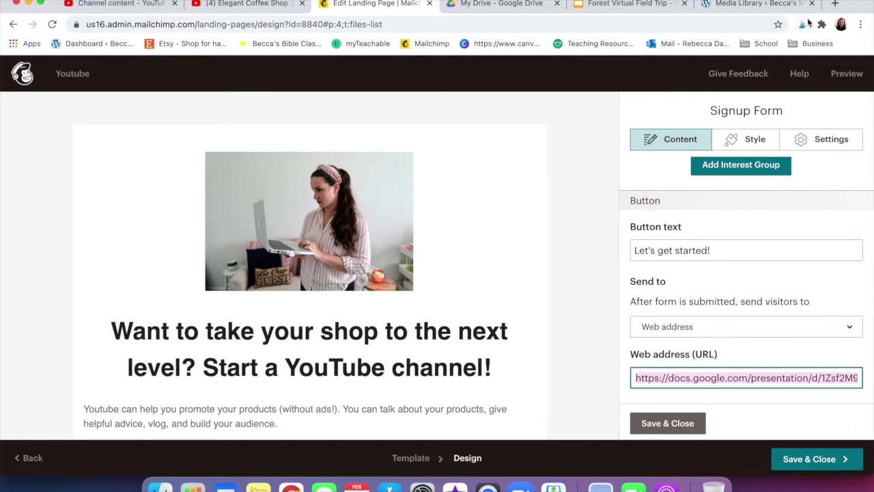
left_click(834, 3)
key("super+v")
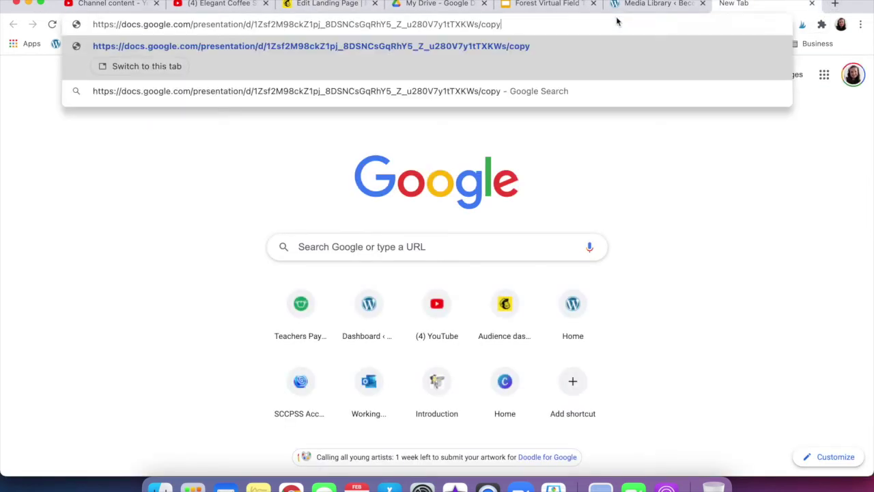
key("Return")
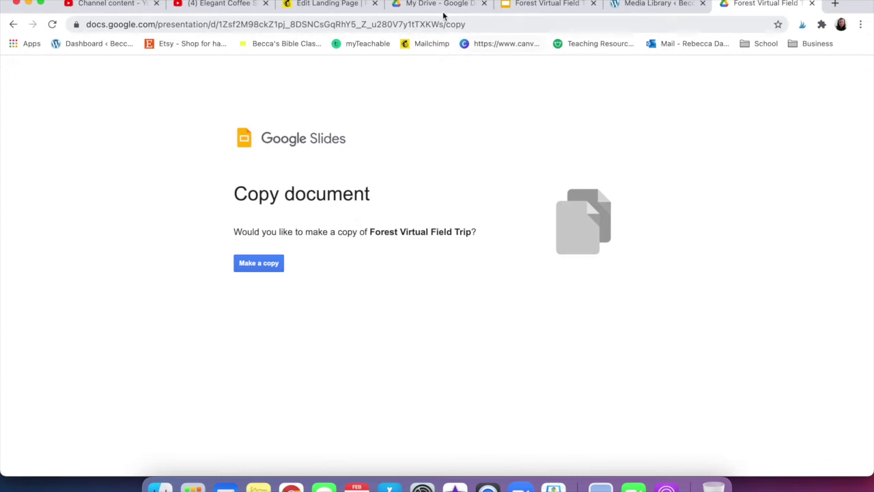
Back in Mailchimp, set the signup form to send visitors to a confirmation message, then save and close the form
left_click(317, 7)
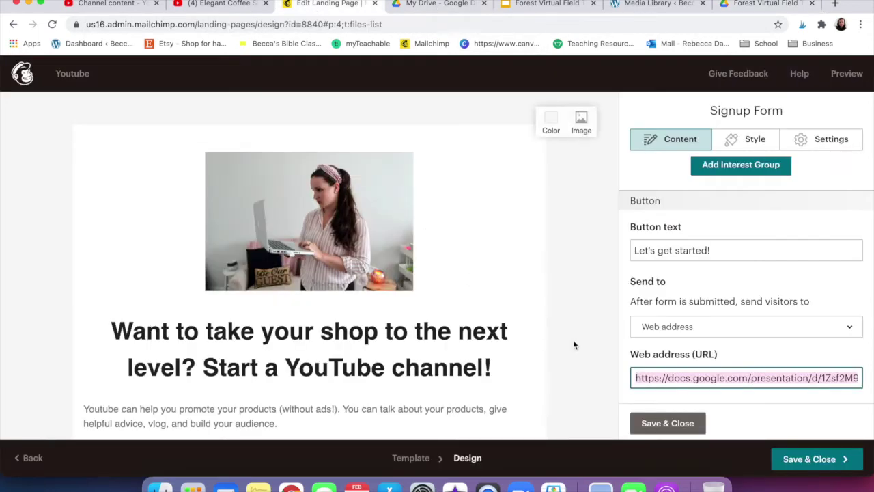
left_click(748, 330)
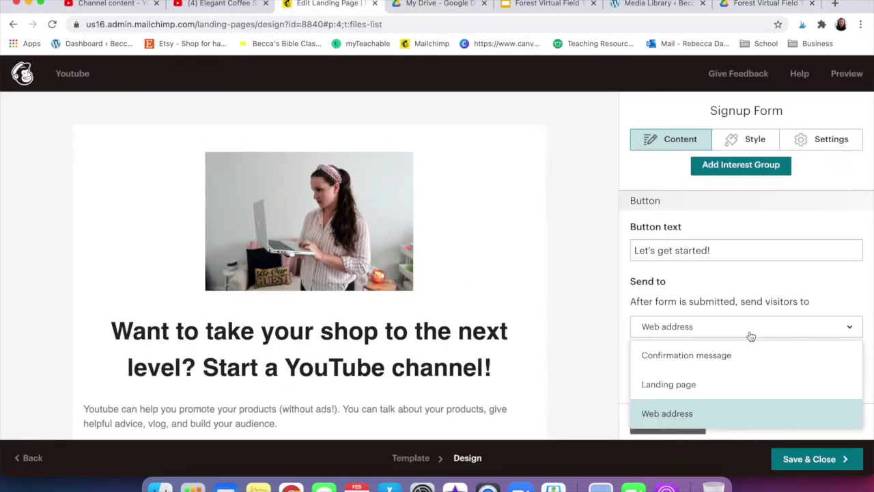
left_click(730, 364)
scroll(730, 354, "down", 5)
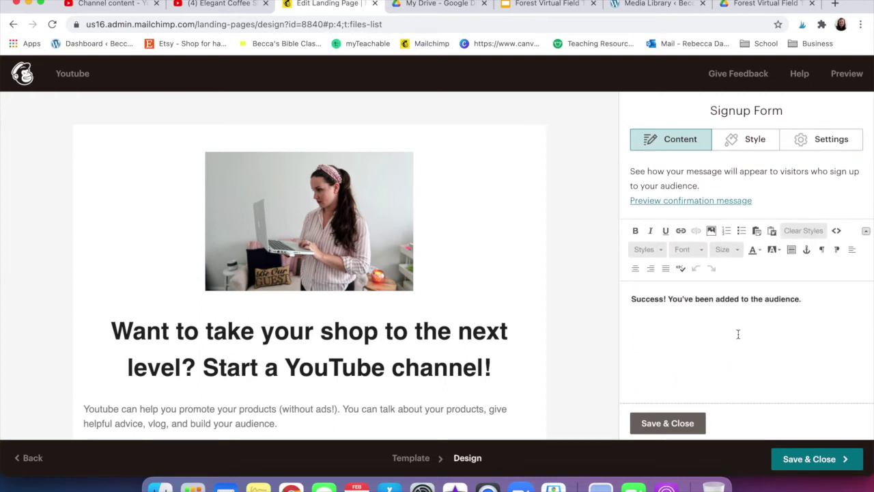
left_click_drag(821, 299, 687, 306)
left_click(668, 422)
Review the landing page from the photo to the signup form and the available content blocks, then save and close the design
scroll(556, 308, "down", 5)
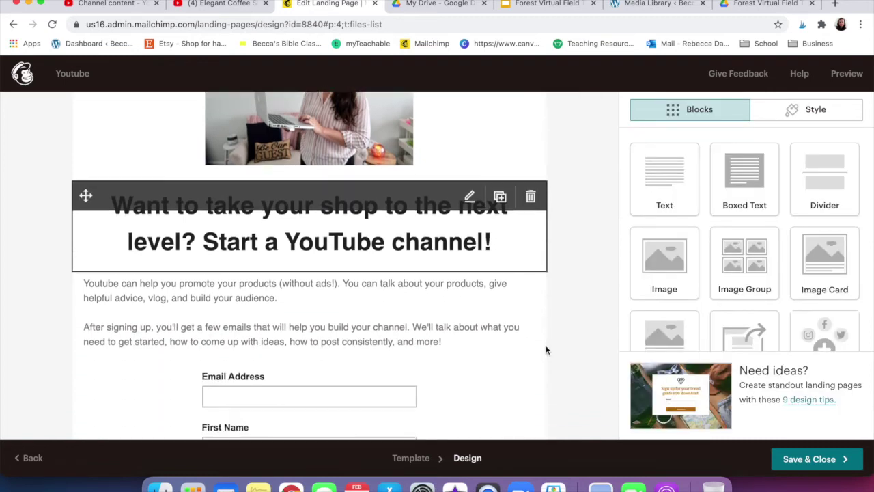
scroll(563, 266, "down", 3)
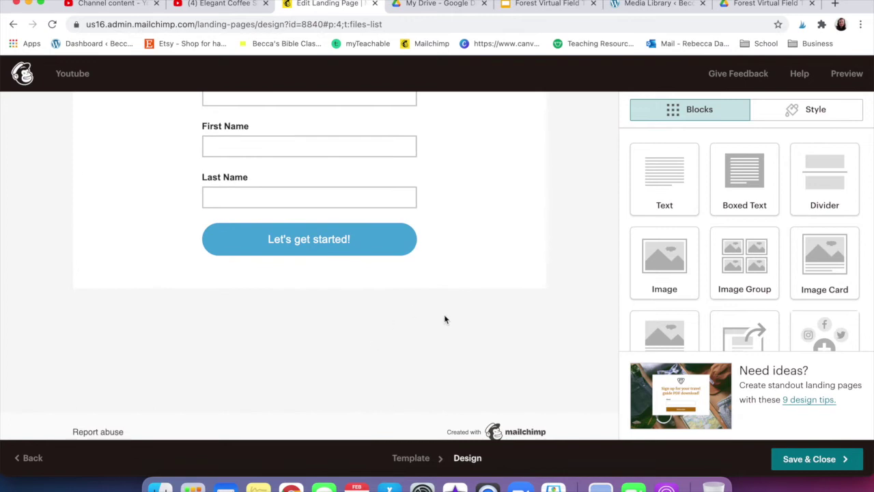
scroll(444, 314, "up", 6)
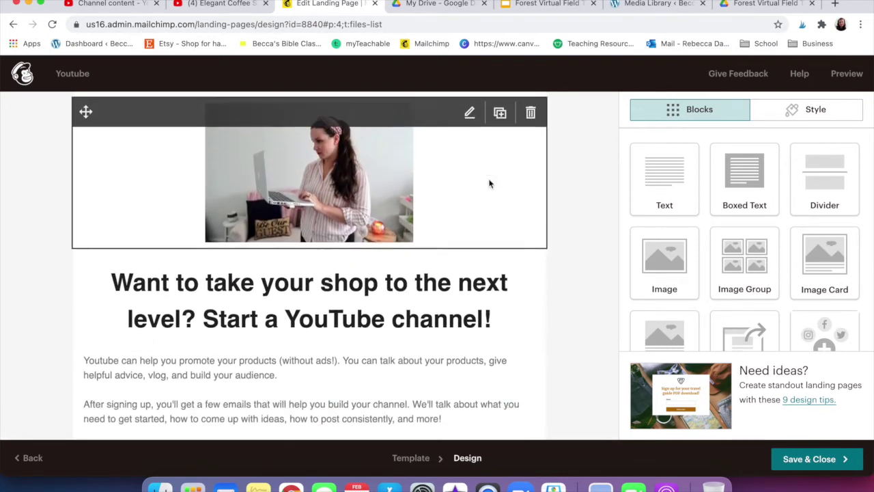
scroll(489, 183, "down", 5)
scroll(489, 183, "up", 5)
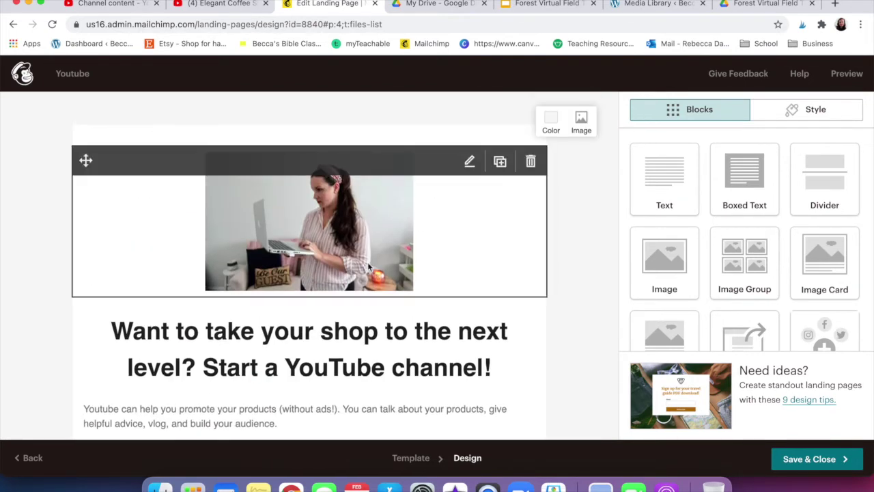
scroll(513, 249, "down", 5)
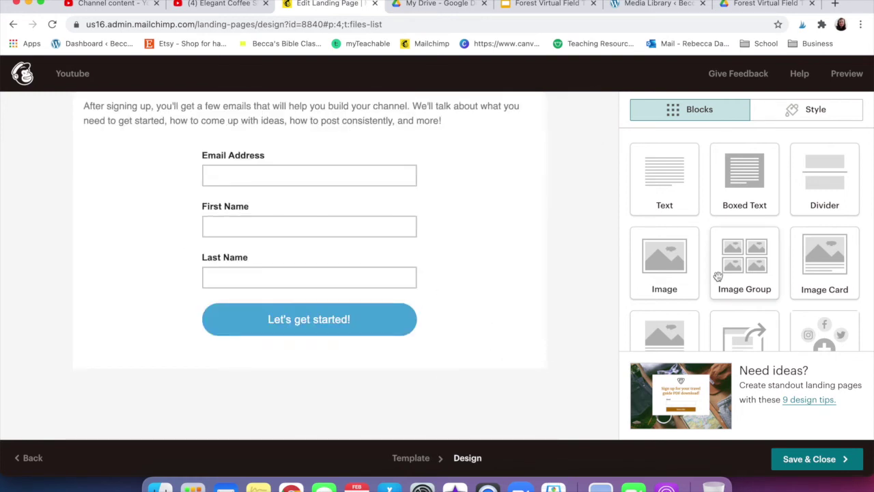
scroll(724, 273, "down", 3)
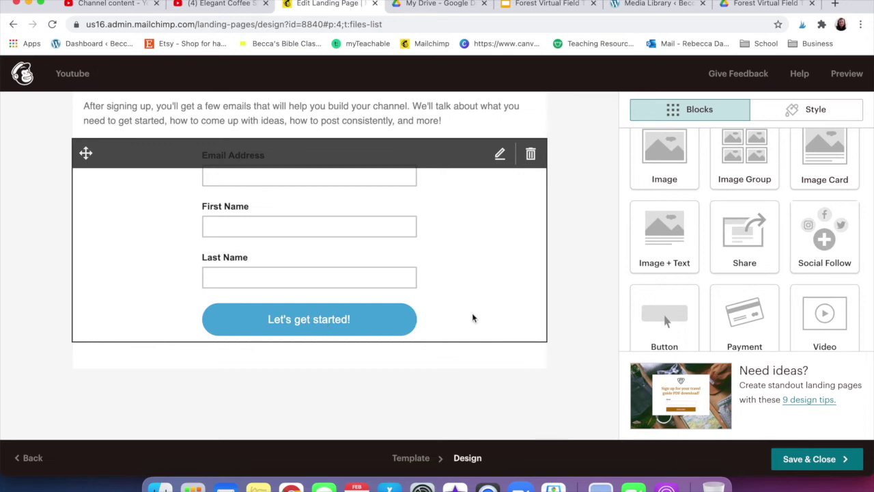
scroll(643, 305, "down", 1)
left_click(785, 457)
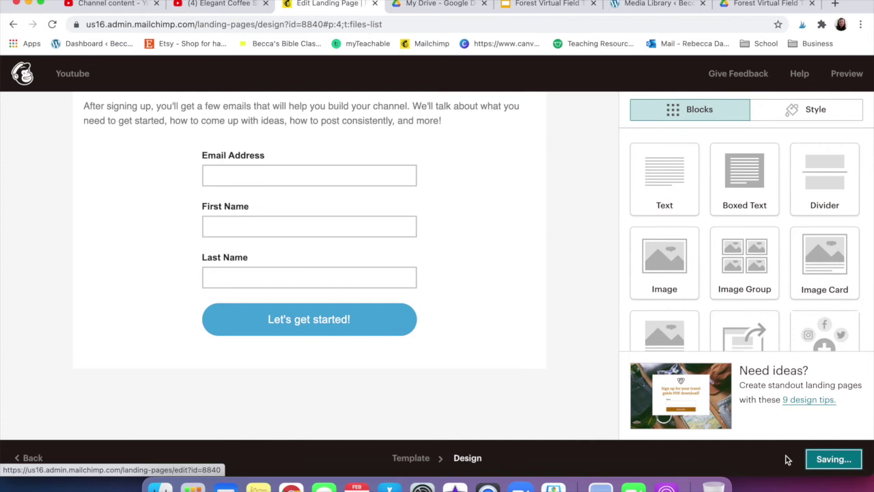
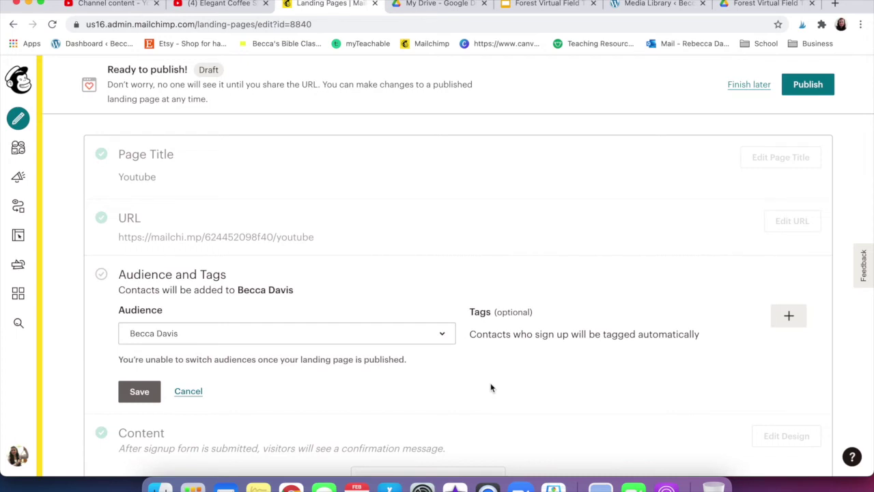
Create the tag "Youtube" for contacts who sign up and save the audience and tags settings
left_click(787, 316)
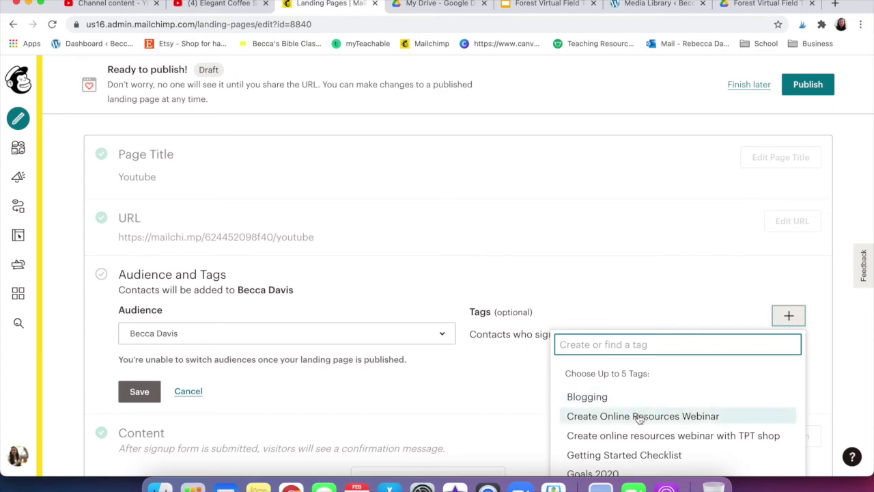
scroll(639, 418, "down", 1)
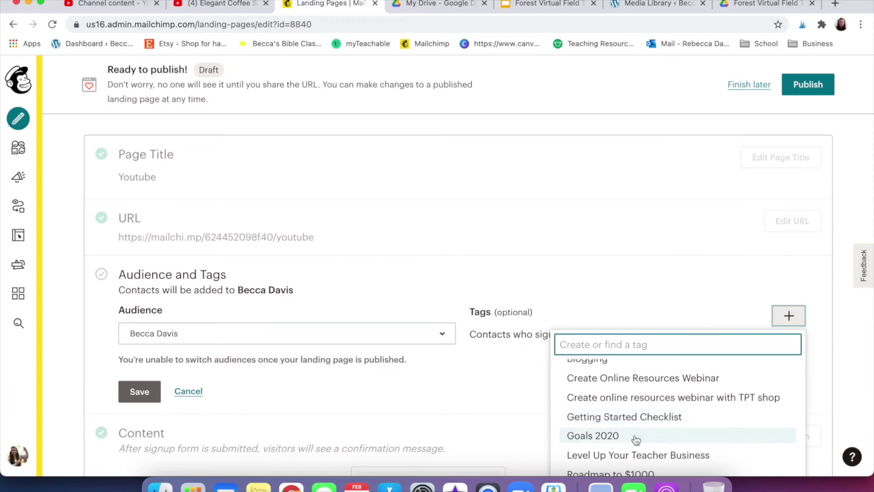
scroll(636, 452, "down", 1)
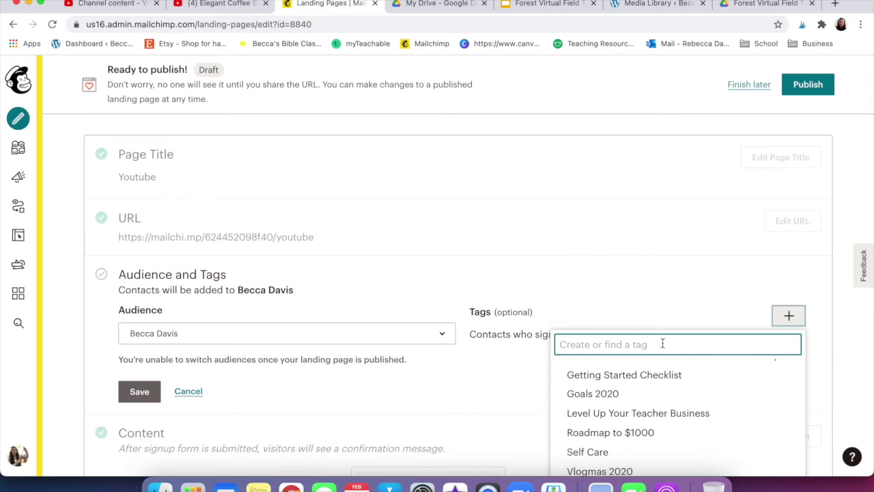
type("Youtube")
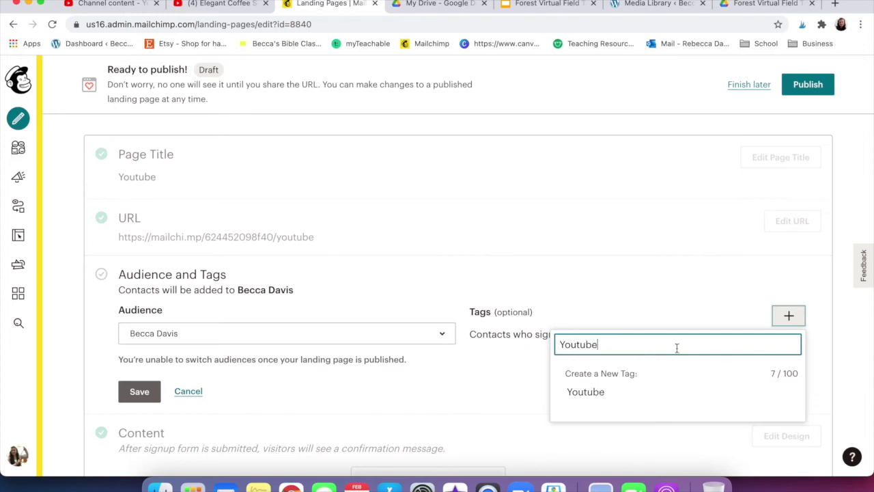
left_click(612, 394)
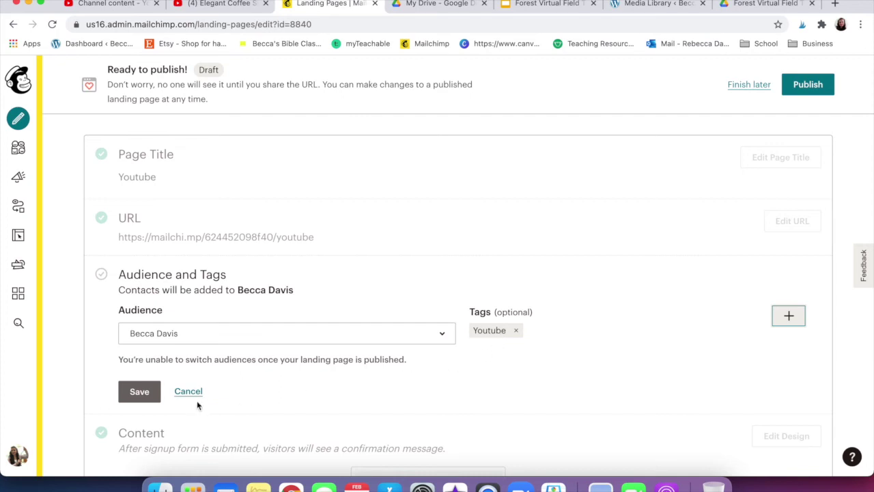
left_click(159, 394)
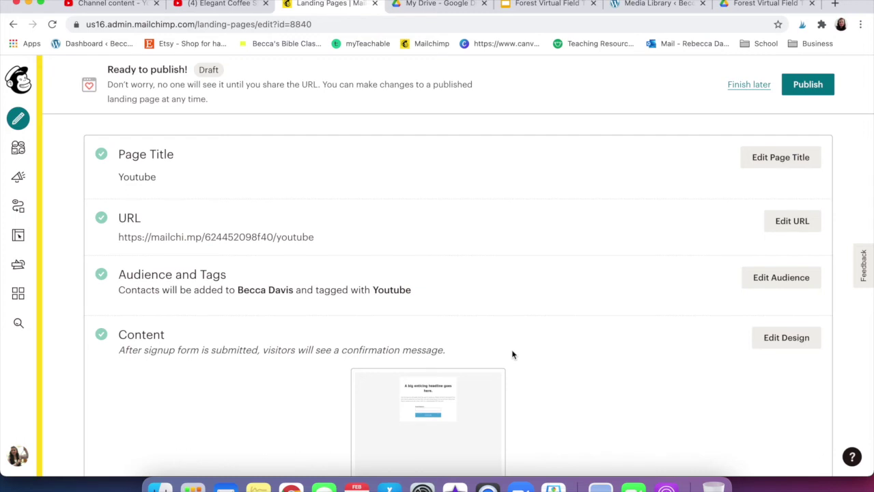
Check the landing page's content and settings summary, then publish the page
scroll(513, 353, "down", 5)
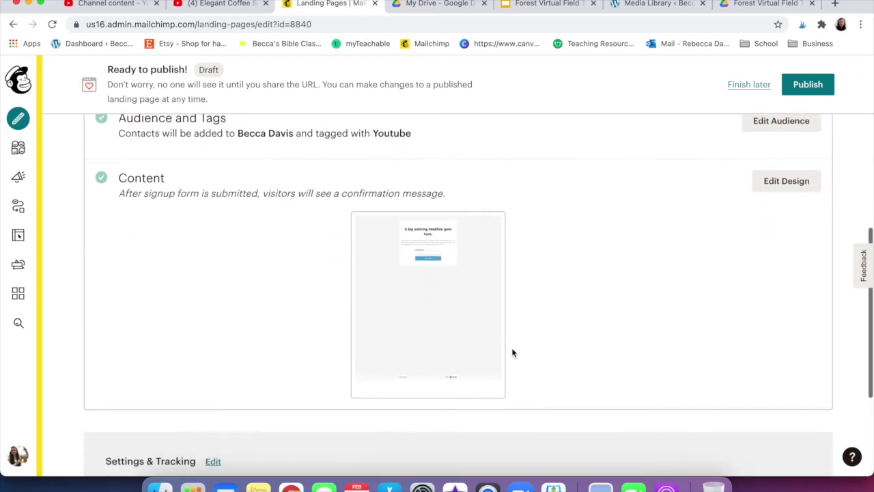
scroll(513, 353, "down", 3)
scroll(513, 353, "up", 10)
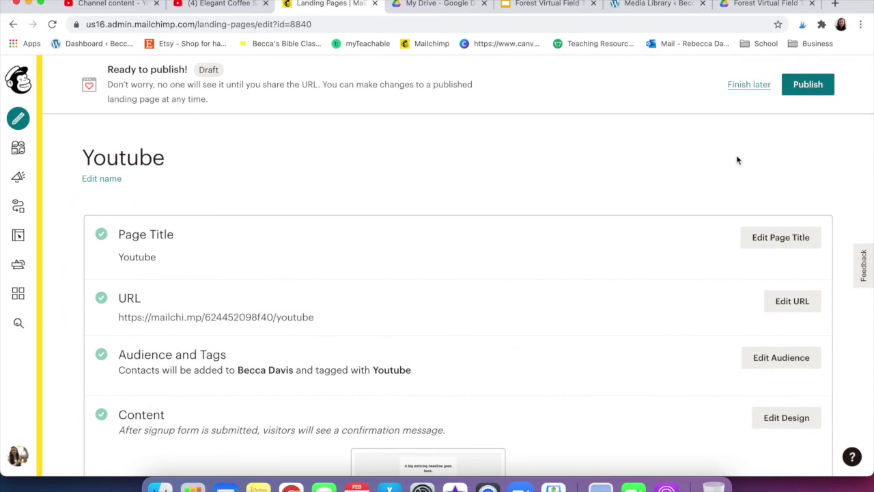
left_click(805, 84)
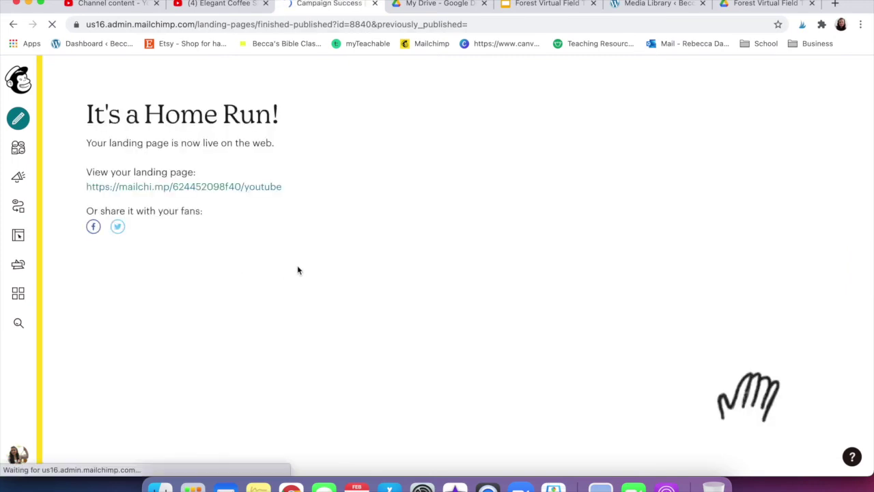
Open the live landing page, look over its content, select its web address, and return to the Mailchimp publishing page
left_click(230, 187)
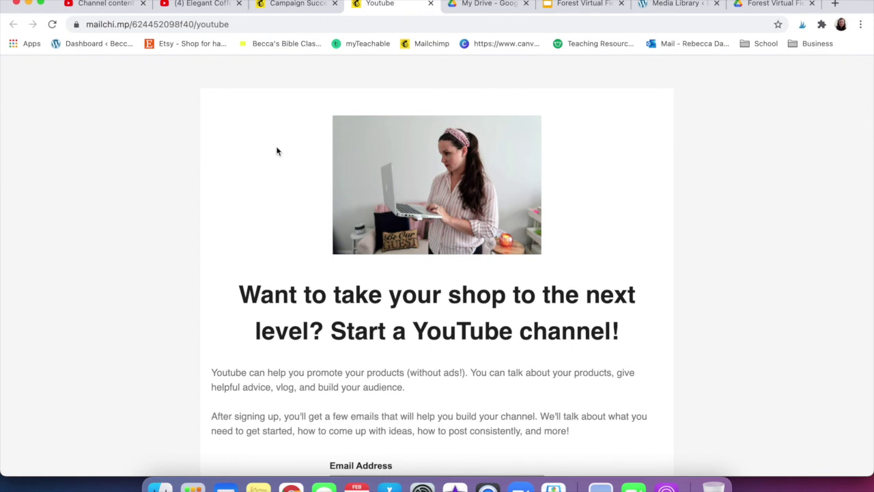
scroll(276, 149, "down", 4)
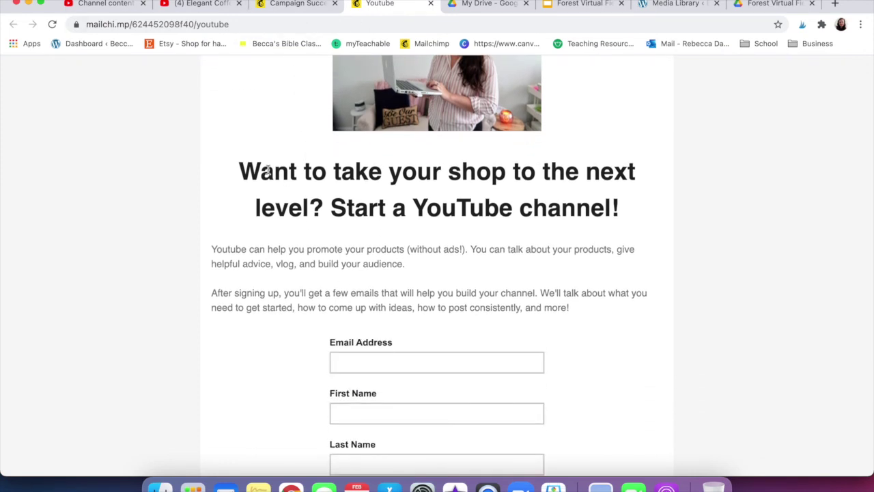
scroll(267, 170, "up", 3)
scroll(267, 170, "down", 1)
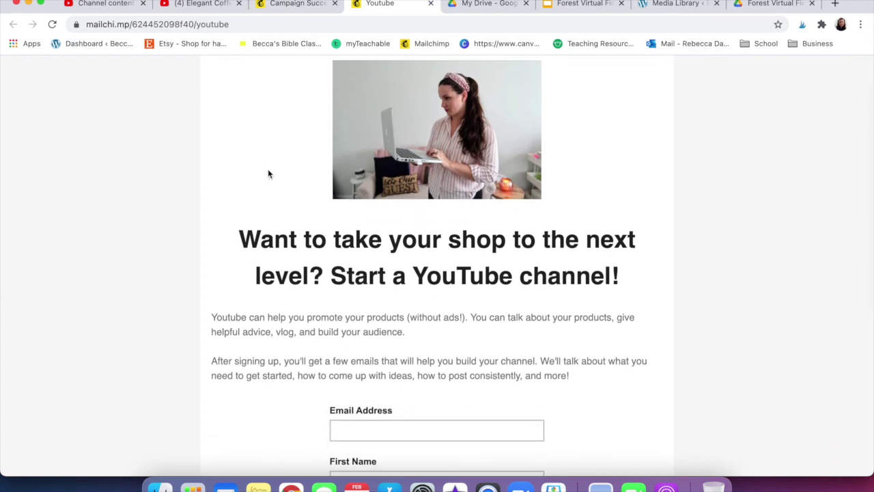
left_click(207, 25)
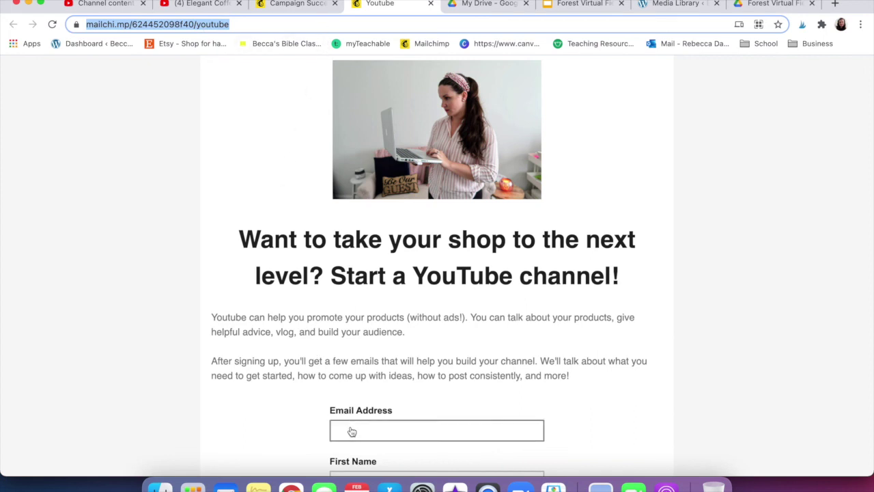
key("ctrl+shift+Tab")
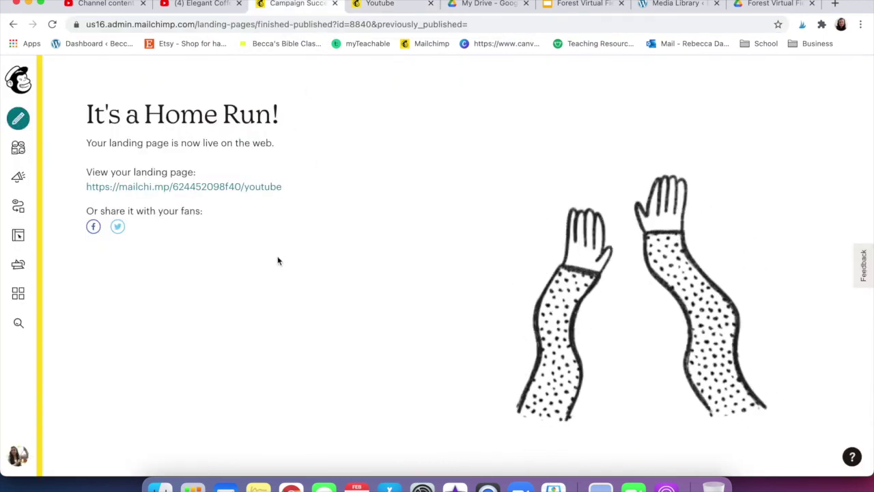